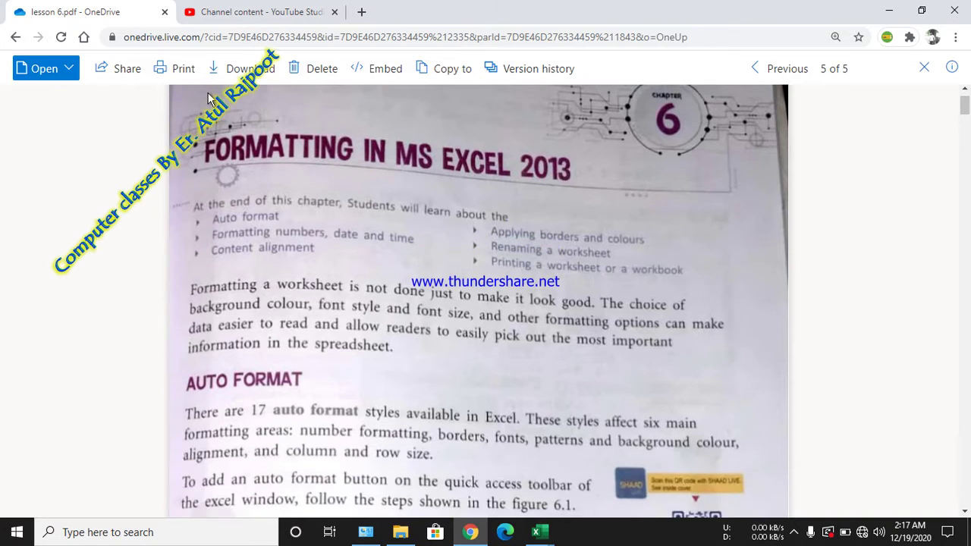
Read the Auto Format instructions in the lesson PDF and switch to the Book2 workbook in Excel
scroll(208, 92, down, 1)
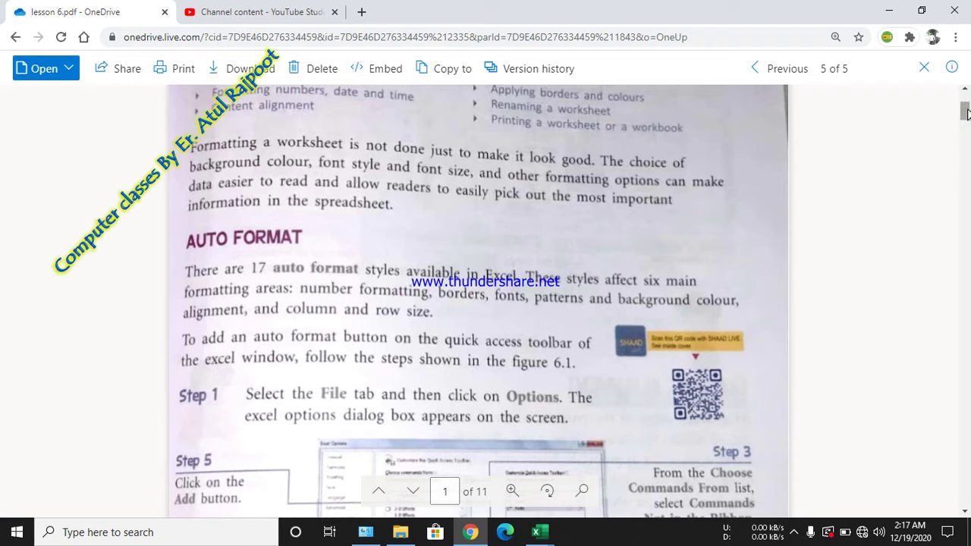
drag(965, 108, 968, 114)
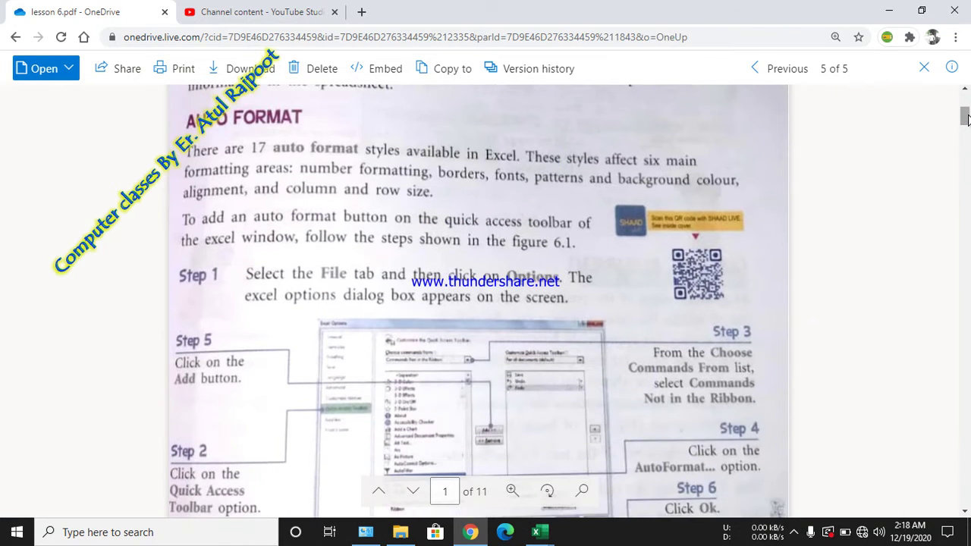
mouse_move(548, 537)
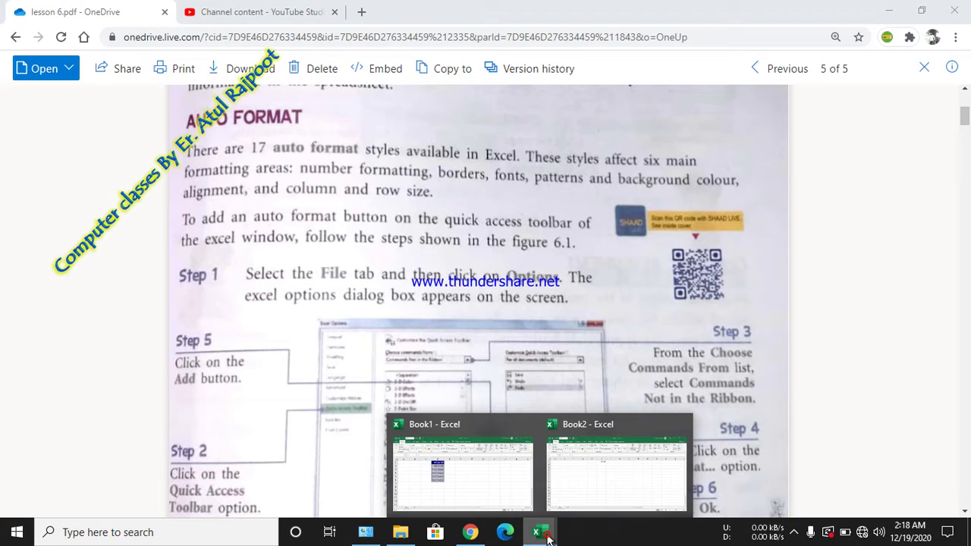
click(568, 505)
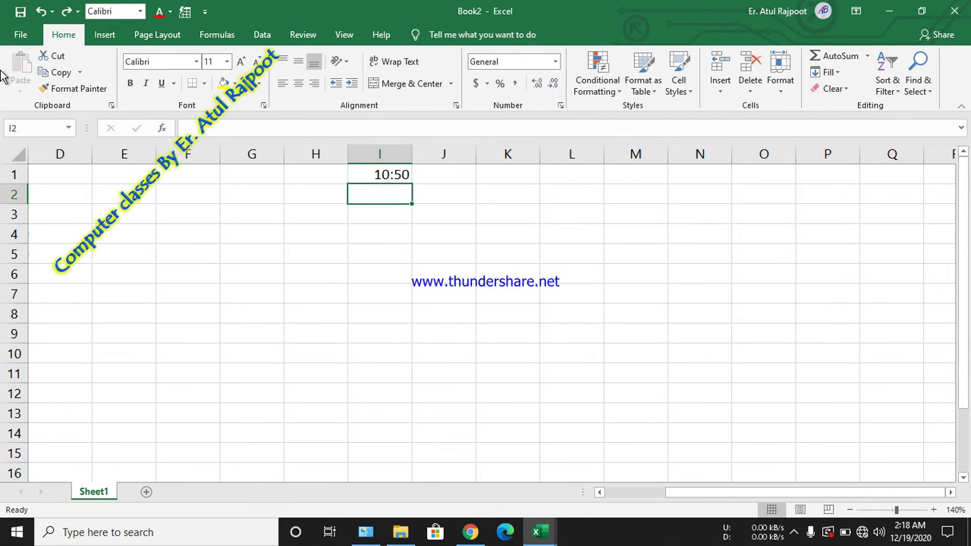
Open the Quick Access Toolbar customization page of Excel's options
click(17, 38)
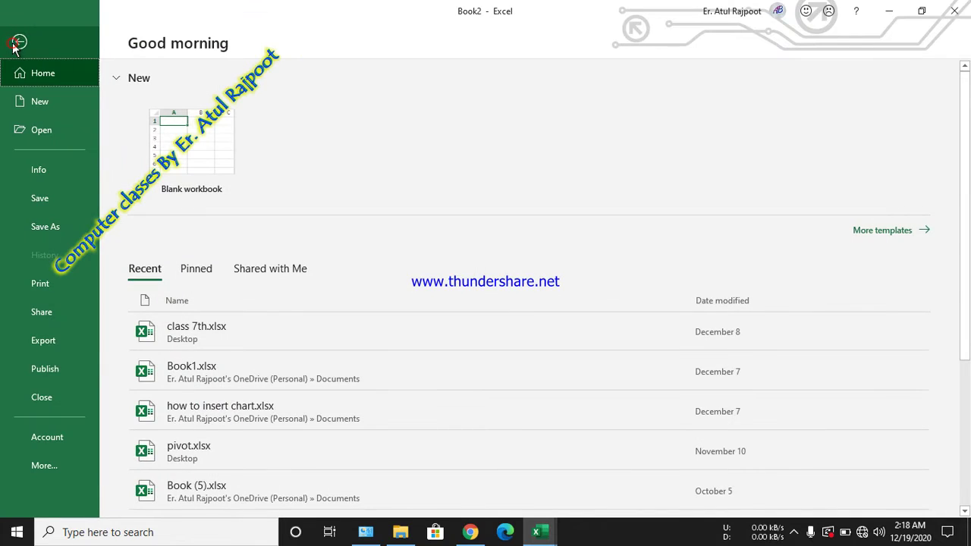
click(47, 467)
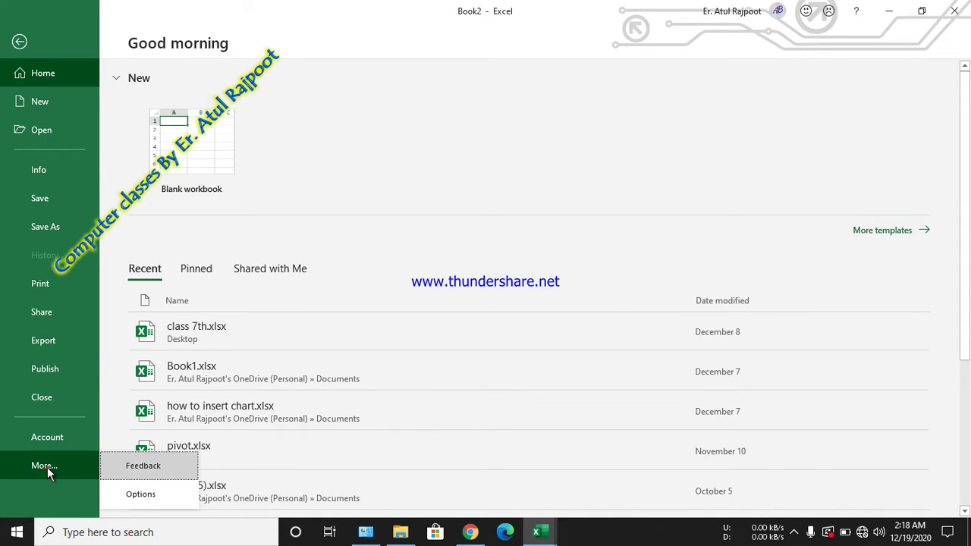
click(136, 501)
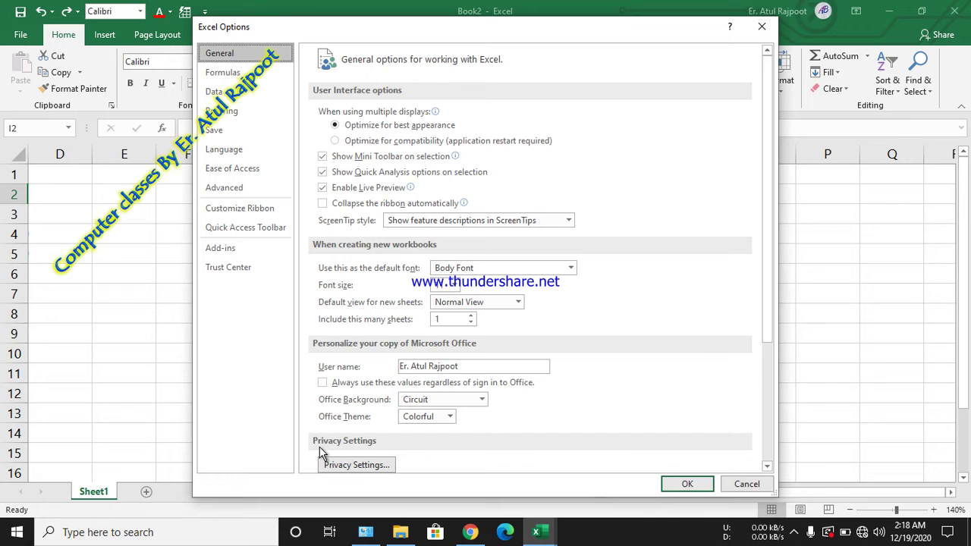
click(245, 229)
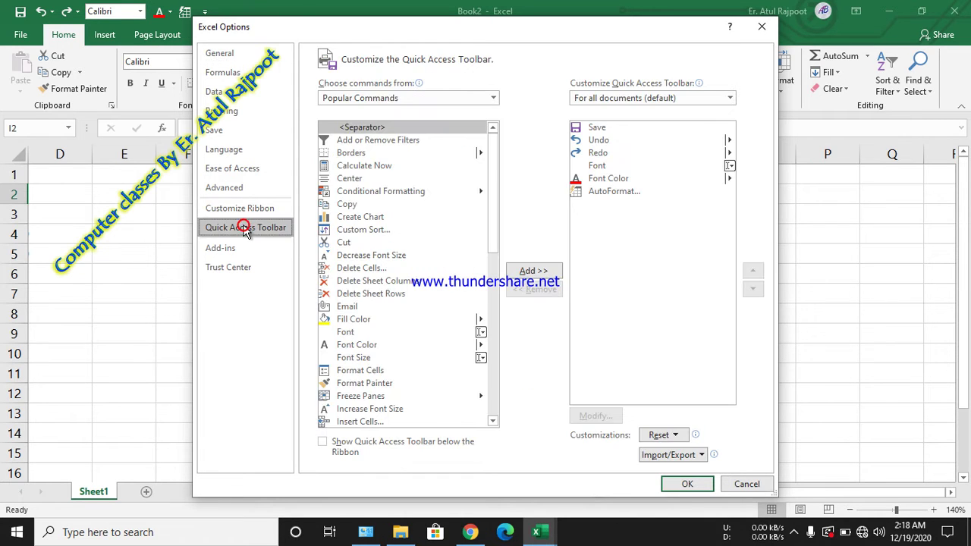
Try to add AutoFormat from Commands Not in the Ribbon to the Quick Access Toolbar, and accept the options
click(453, 99)
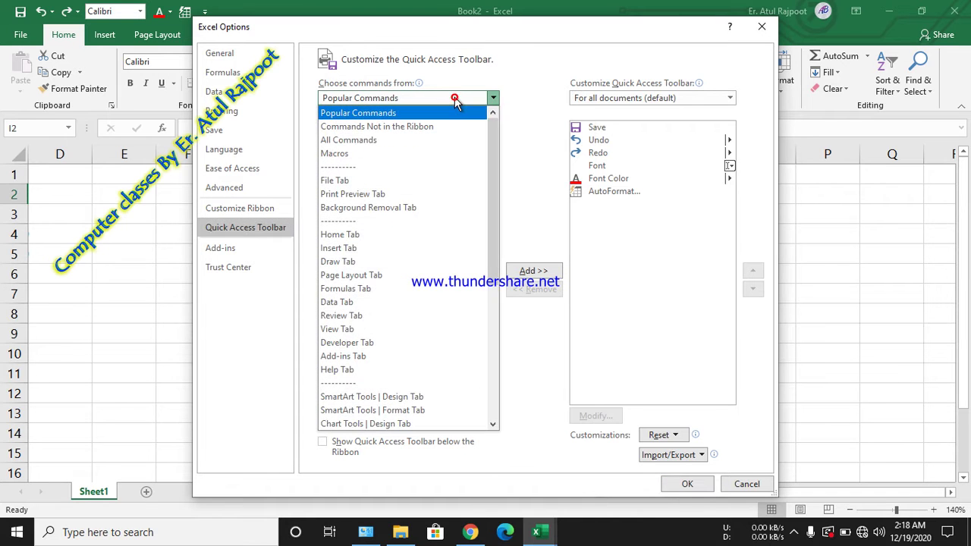
click(415, 129)
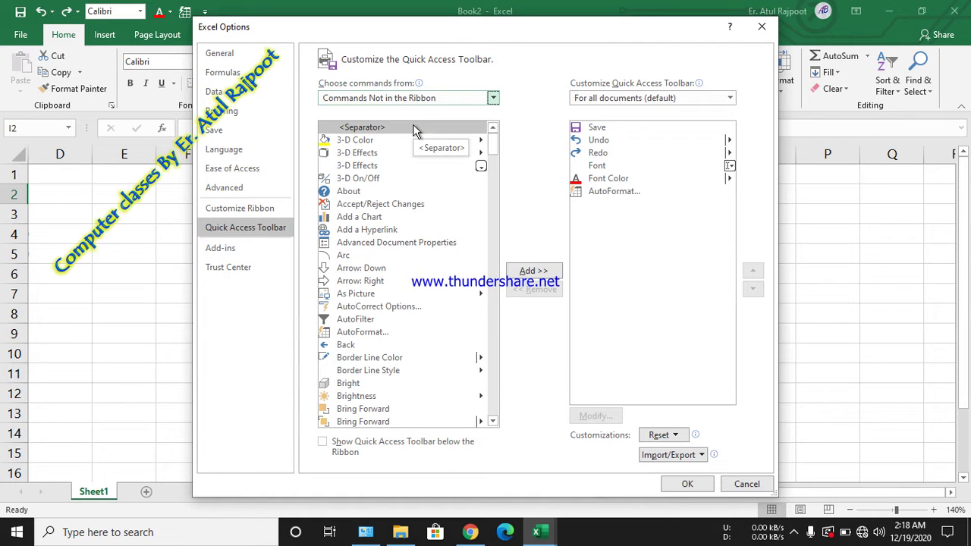
click(379, 333)
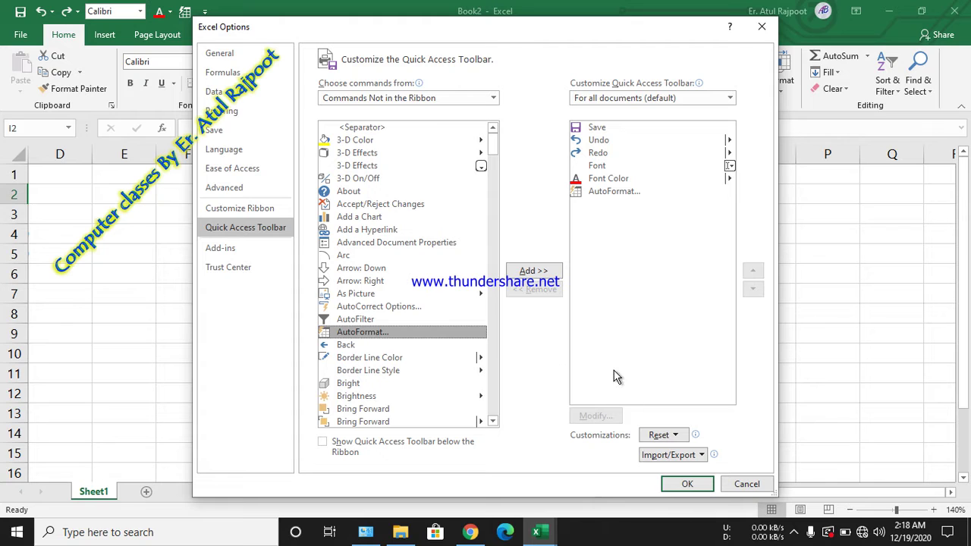
click(532, 272)
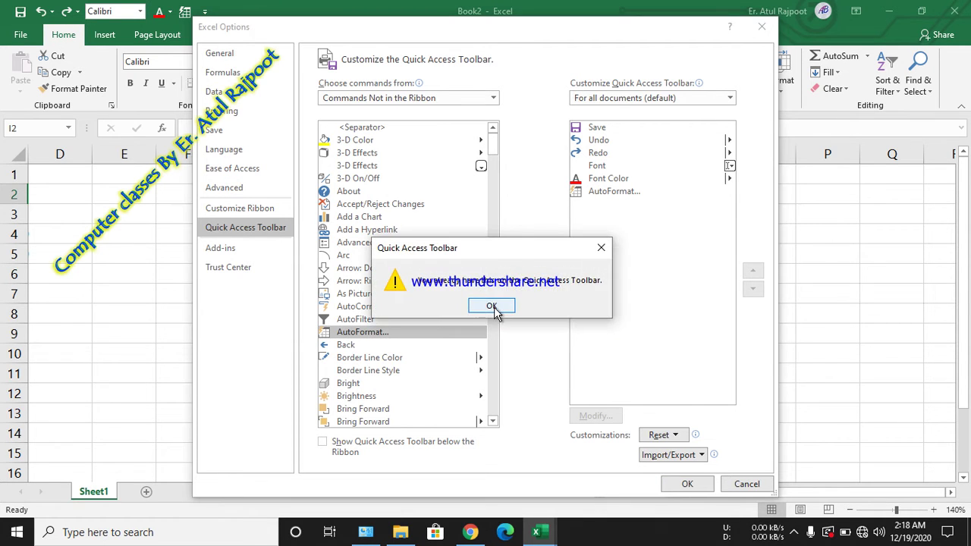
click(491, 307)
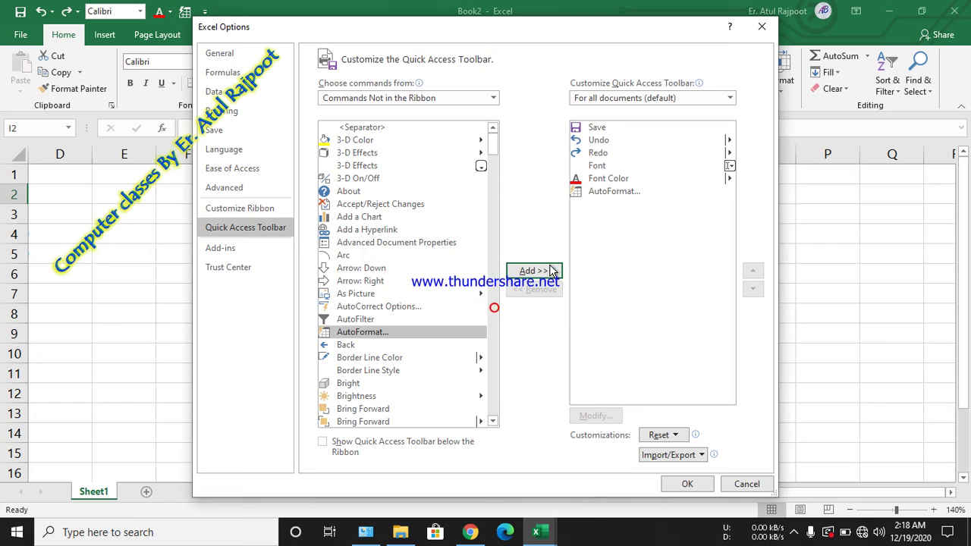
click(606, 193)
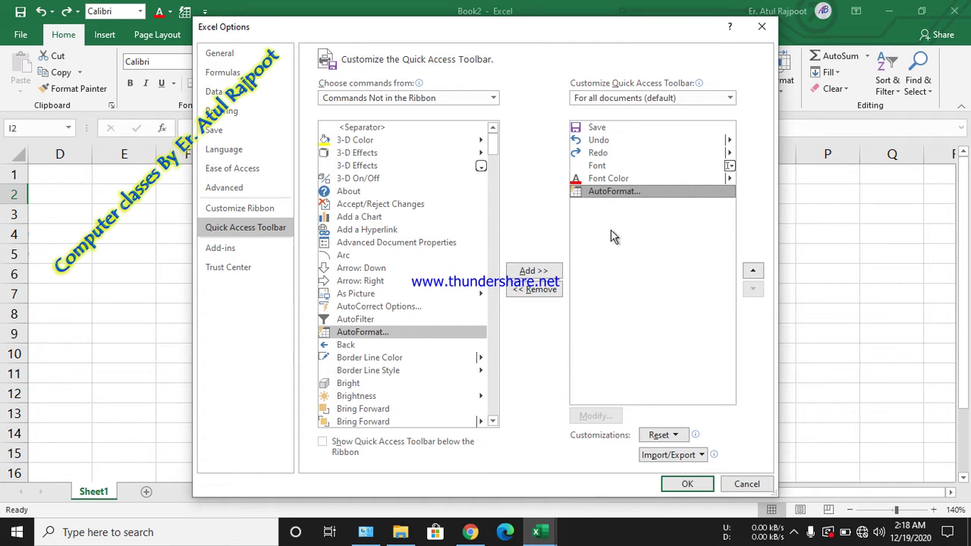
click(686, 483)
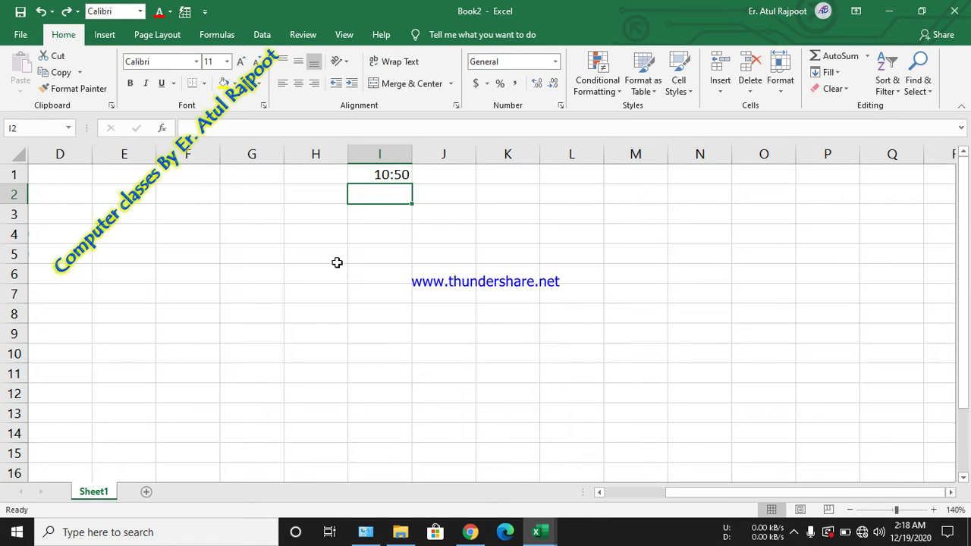
Switch to the lesson PDF in Chrome and read the steps under Formatting Numbers, Date and Time
click(441, 242)
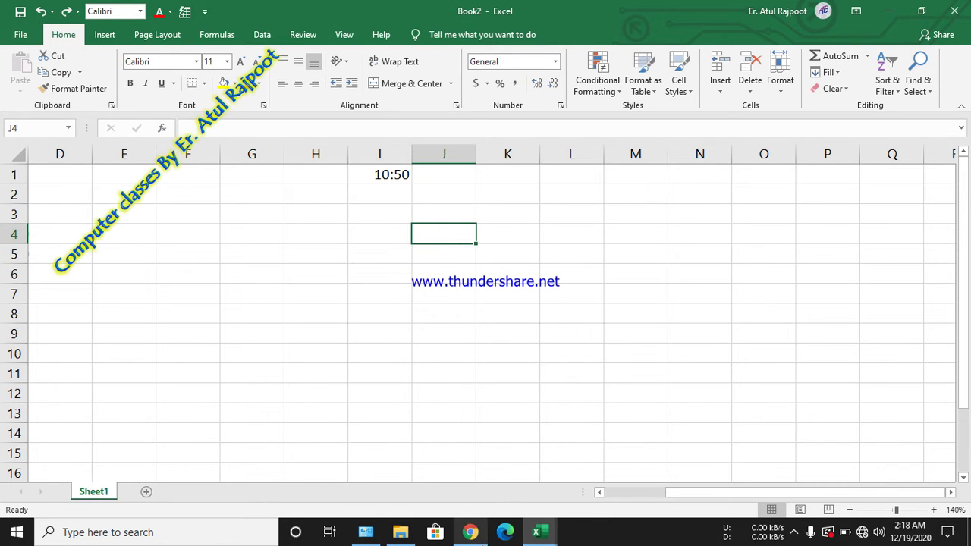
click(472, 533)
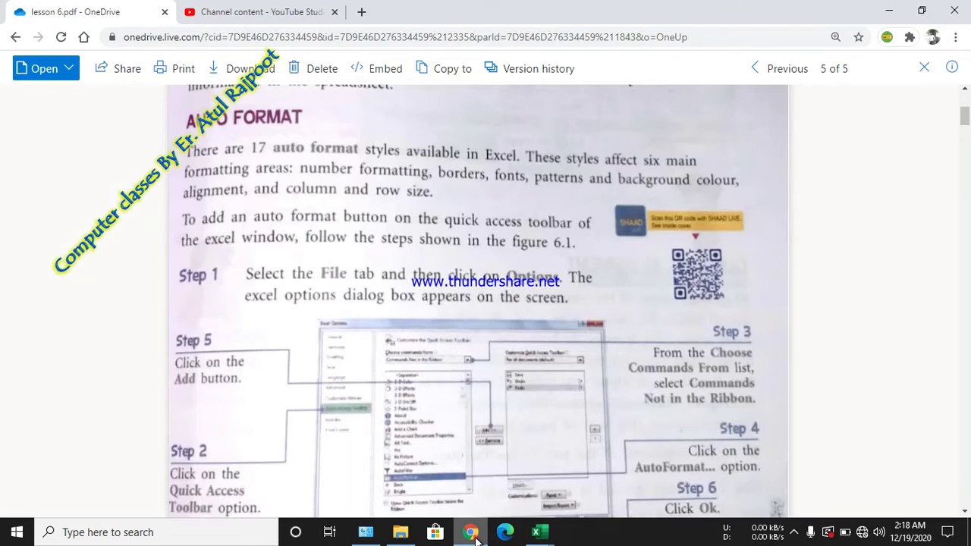
click(454, 382)
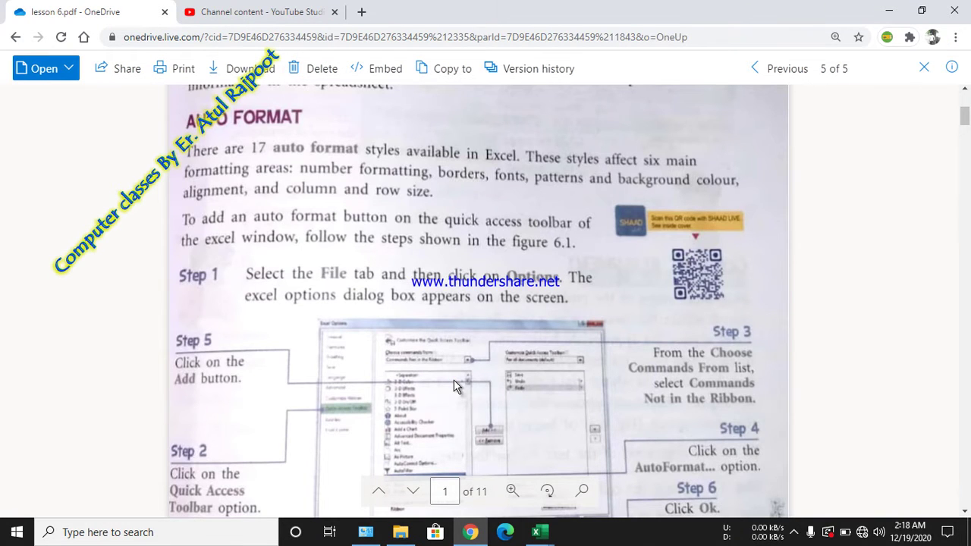
scroll(454, 380, down, 5)
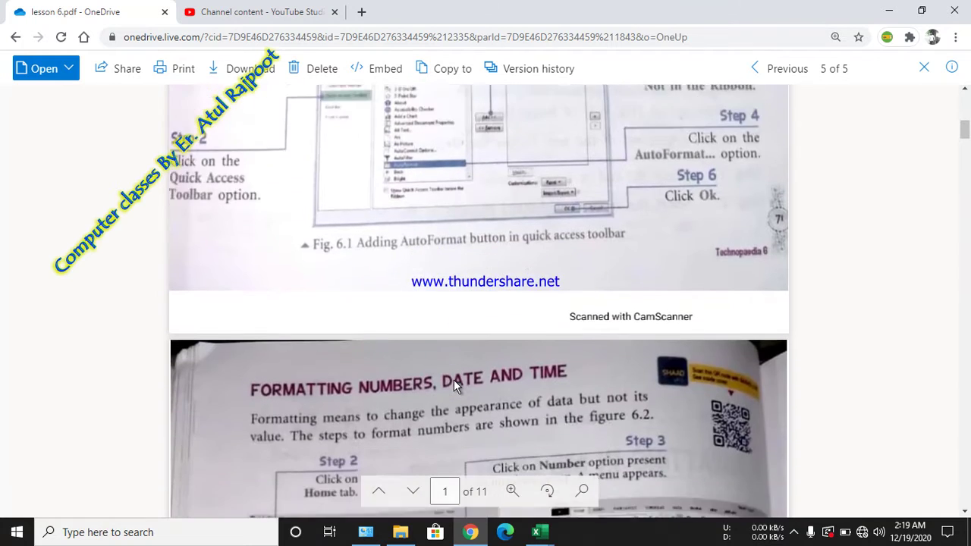
scroll(454, 381, down, 3)
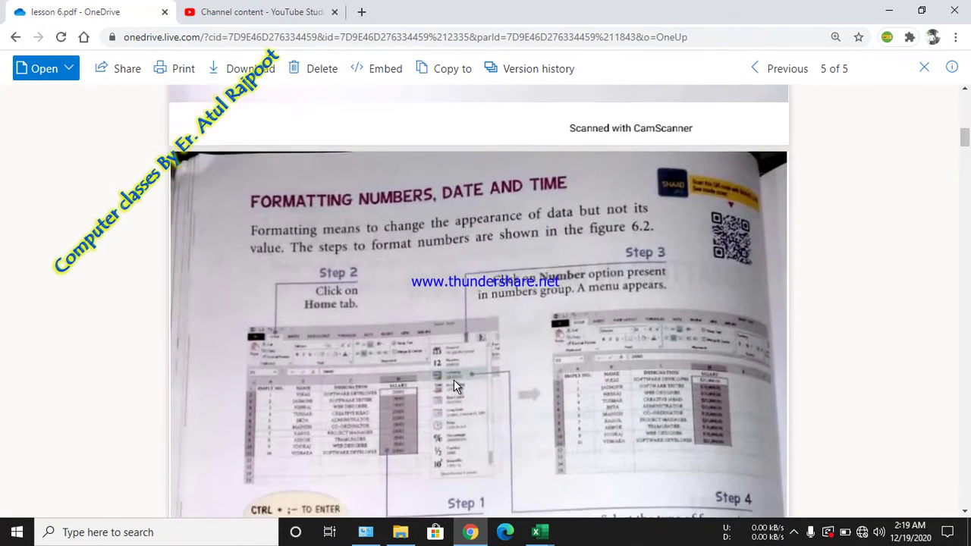
scroll(454, 381, down, 2)
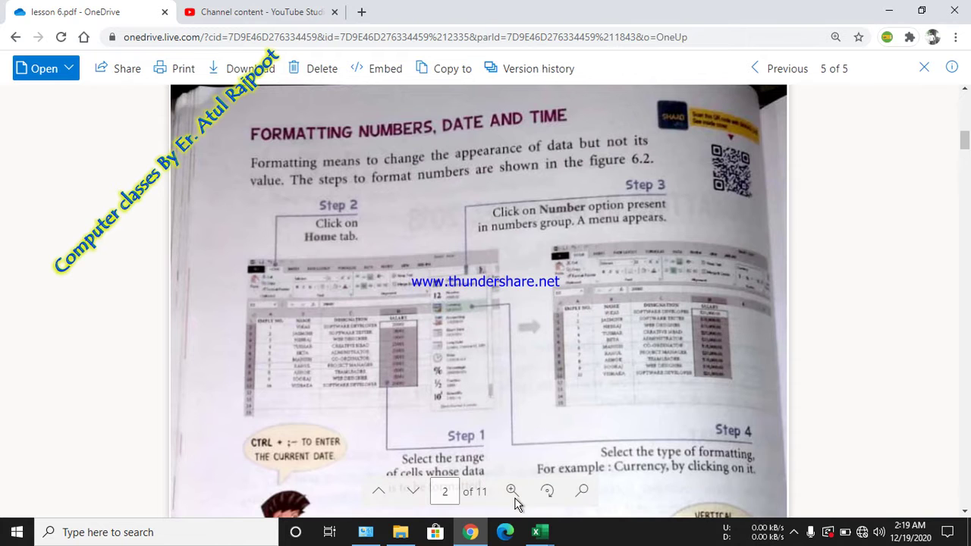
Switch to the Book2 workbook in Excel and enter the date 1/12/2020 in cell F1
click(540, 535)
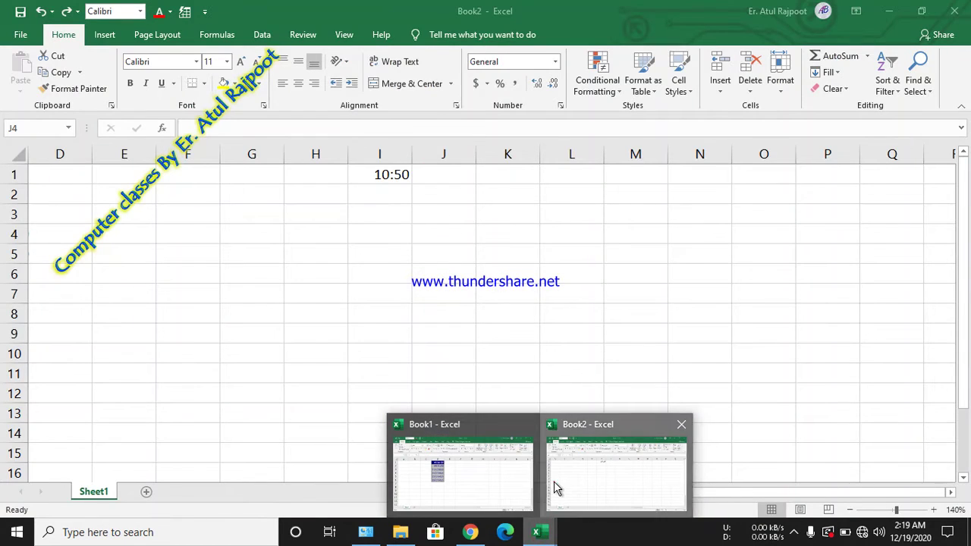
click(554, 481)
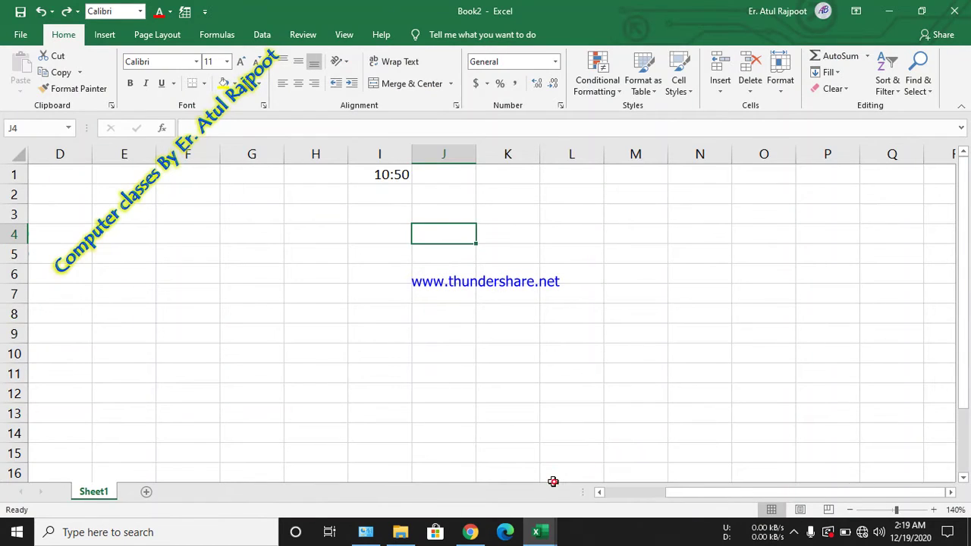
click(379, 157)
click(220, 194)
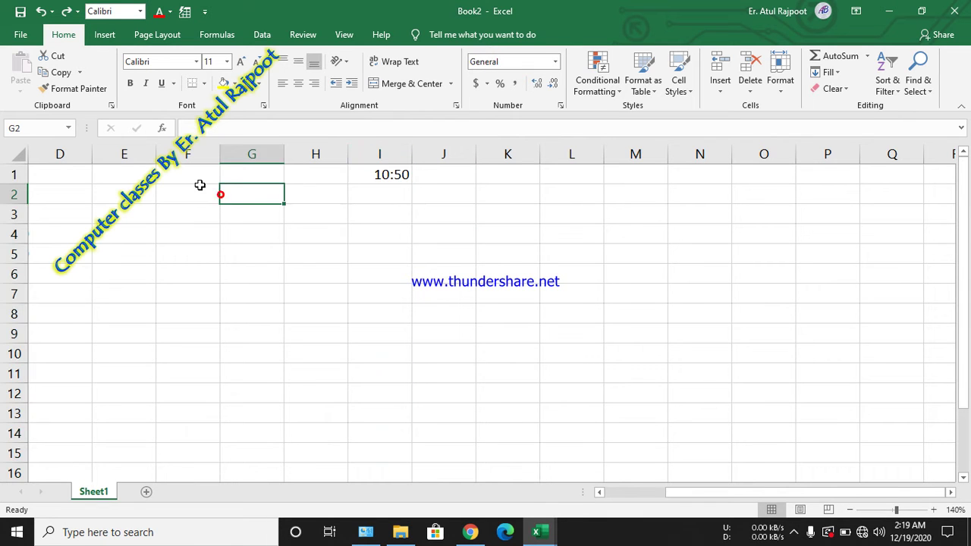
click(199, 186)
click(193, 176)
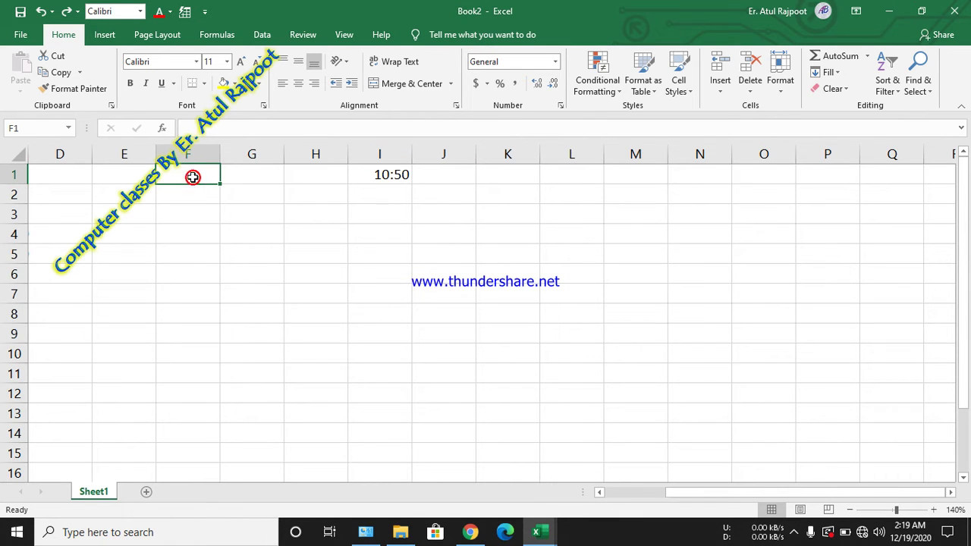
text(1/)
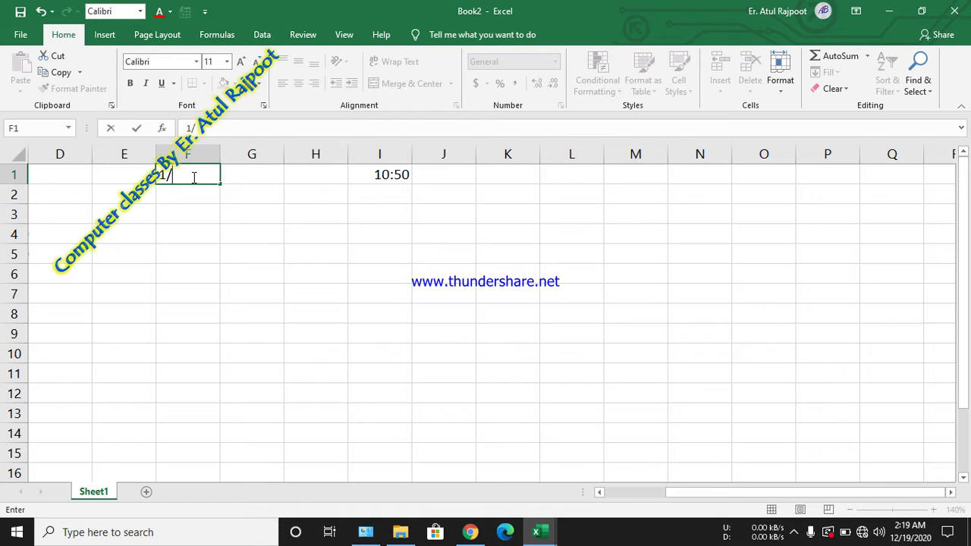
text(12/2020)
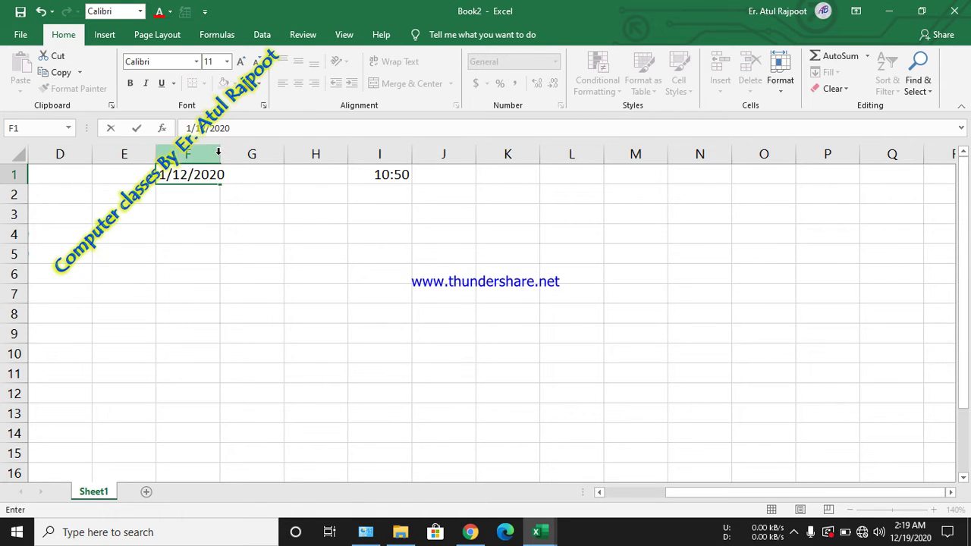
Widen column F to about twice its width so the date has ample room
drag(218, 153, 238, 151)
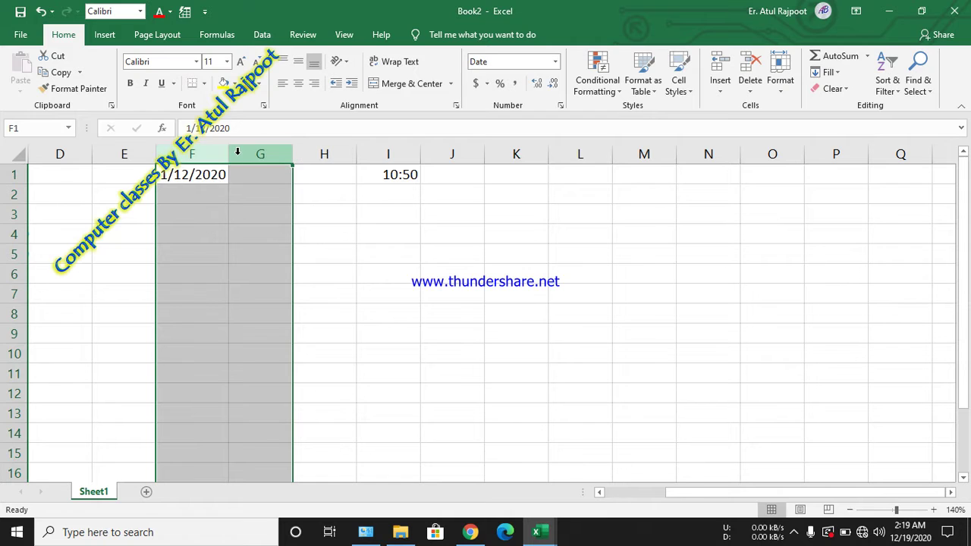
click(220, 154)
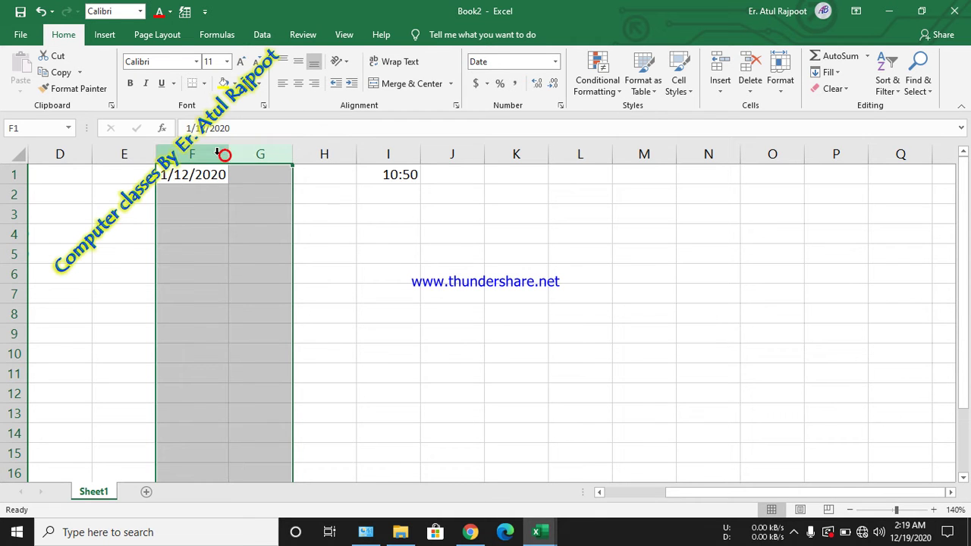
drag(228, 154, 301, 148)
click(240, 188)
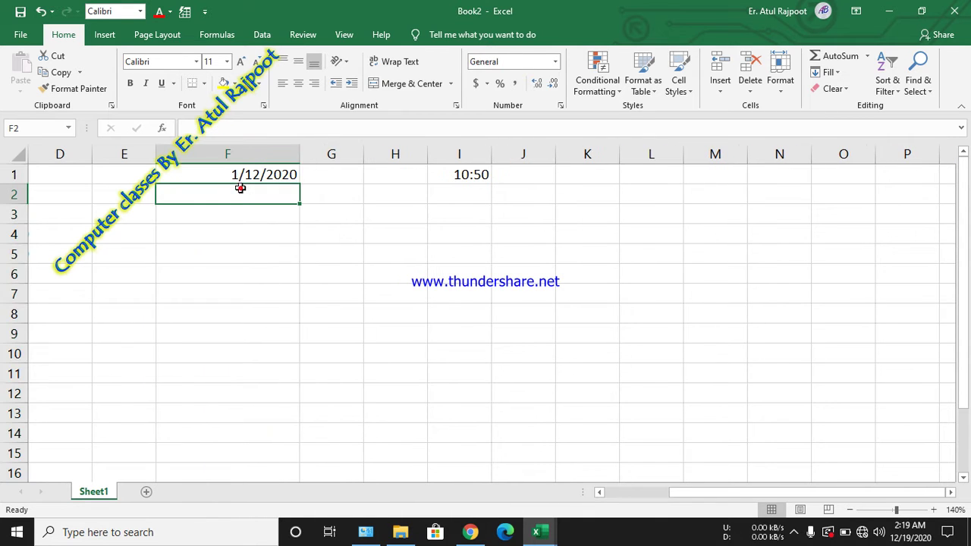
Apply the Short Date number format to cell F1 and change it to Long Date
click(237, 177)
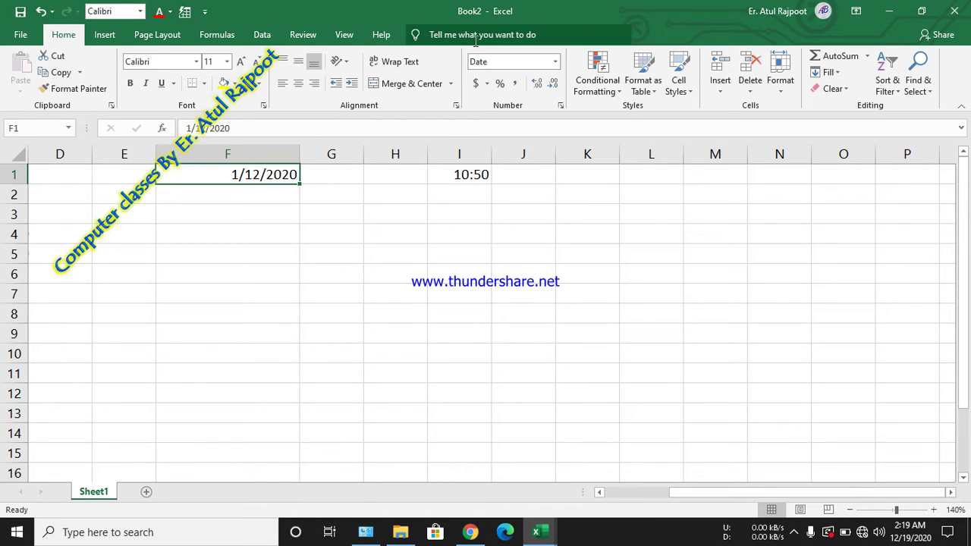
click(556, 63)
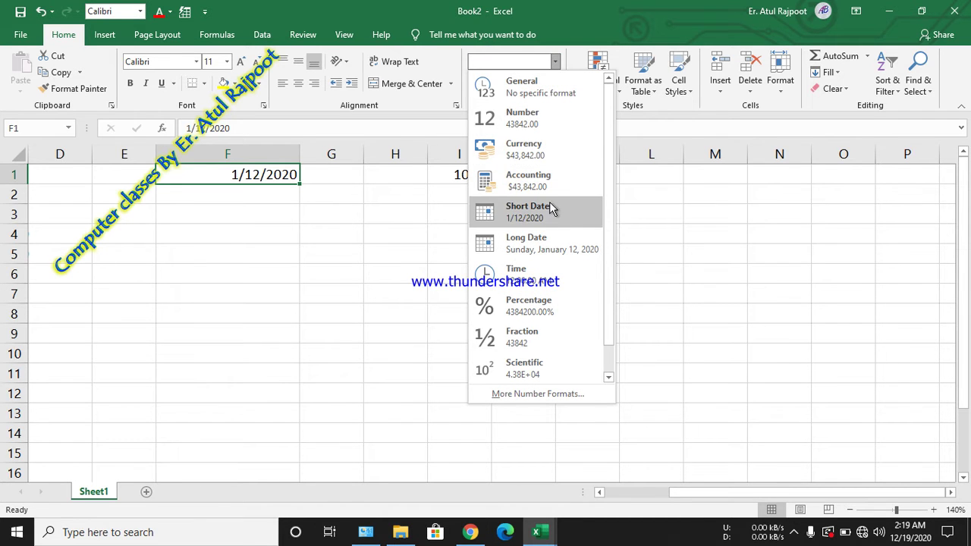
click(544, 217)
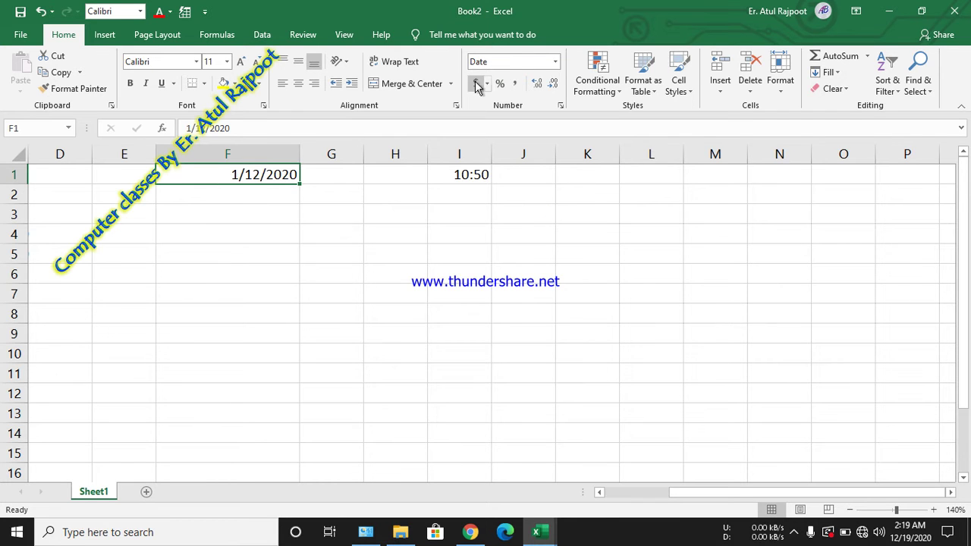
click(556, 62)
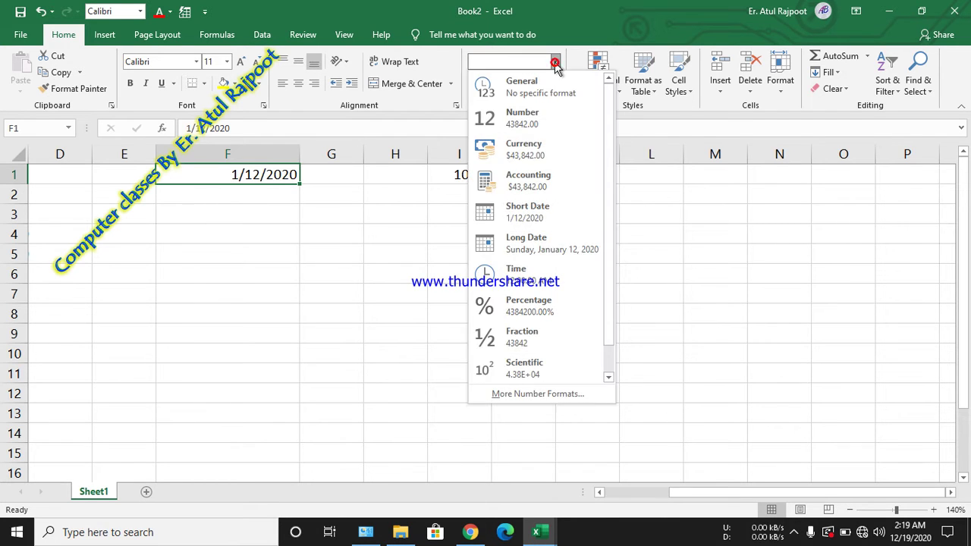
click(550, 241)
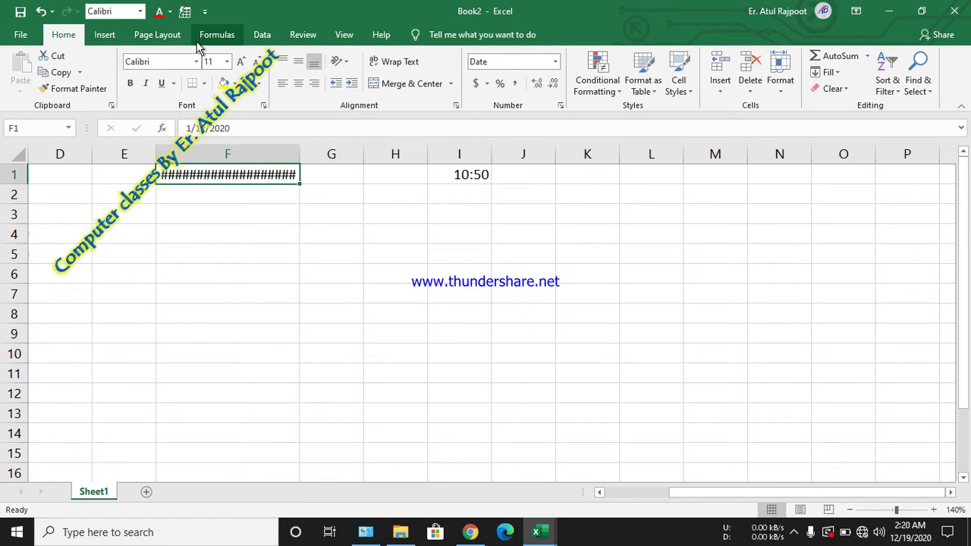
Undo the Long Date format on cell F1
click(36, 11)
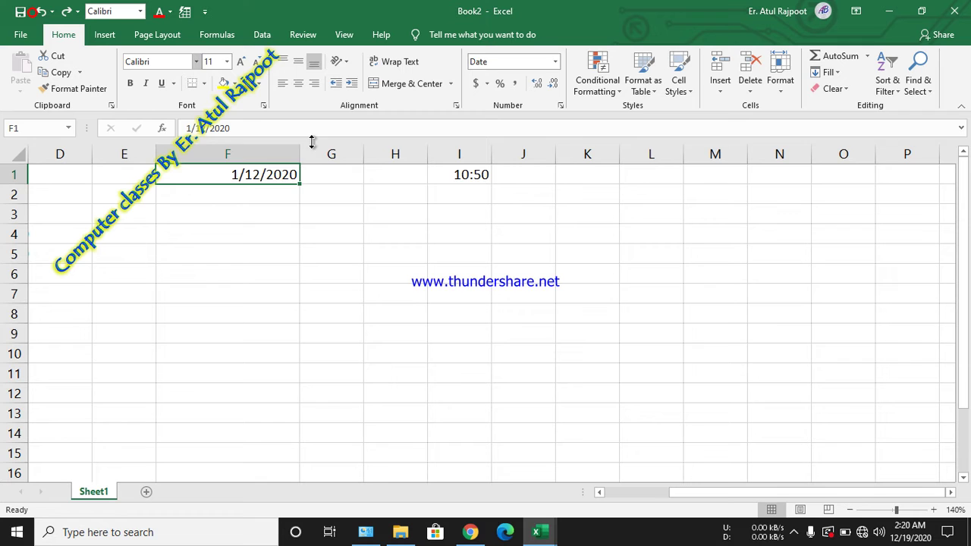
double_click(643, 176)
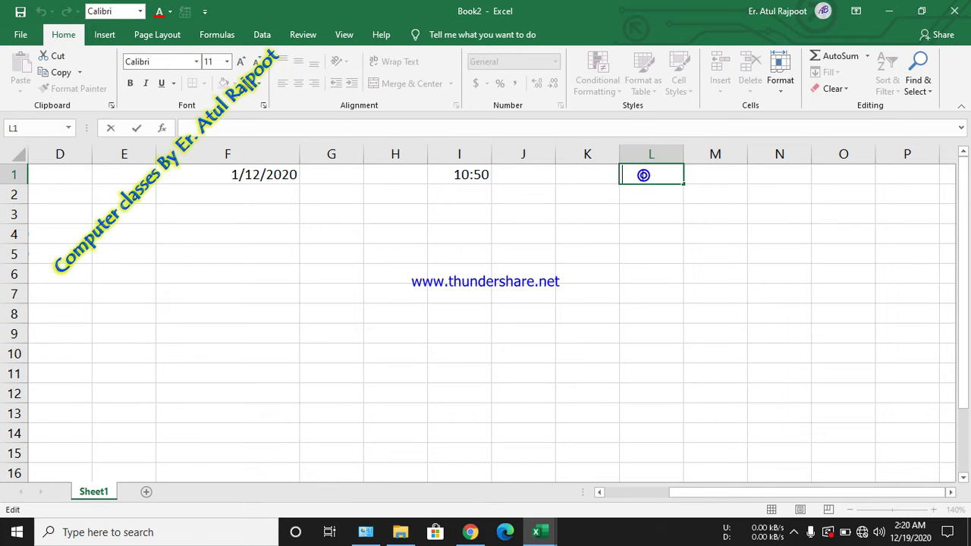
click(527, 186)
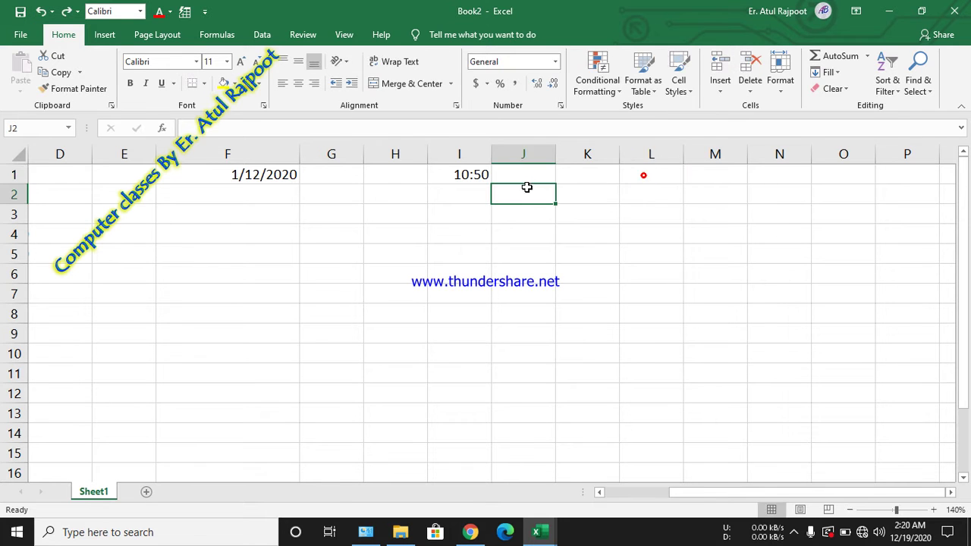
Enter the date 12/5/2020 in cell G2 and clear the contents of column F
click(337, 196)
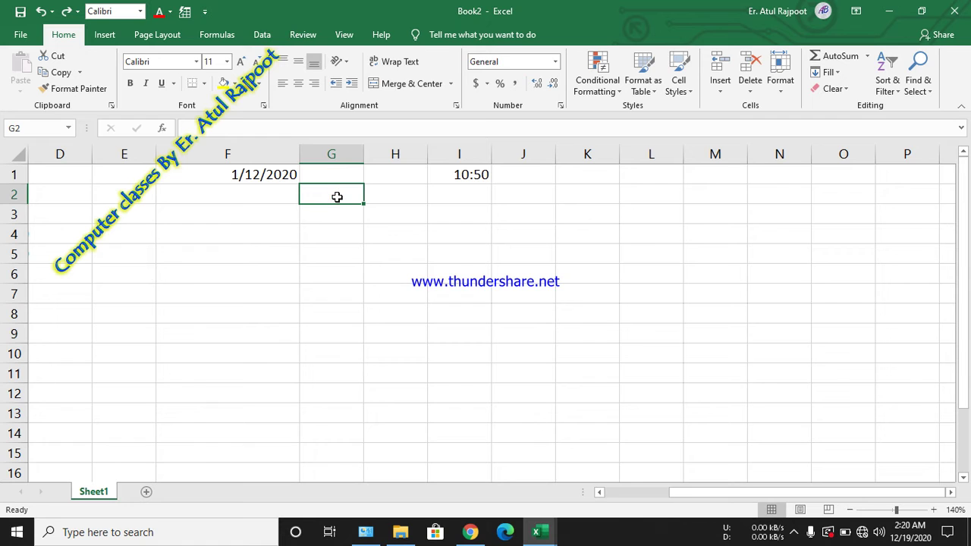
text(12/5/2020)
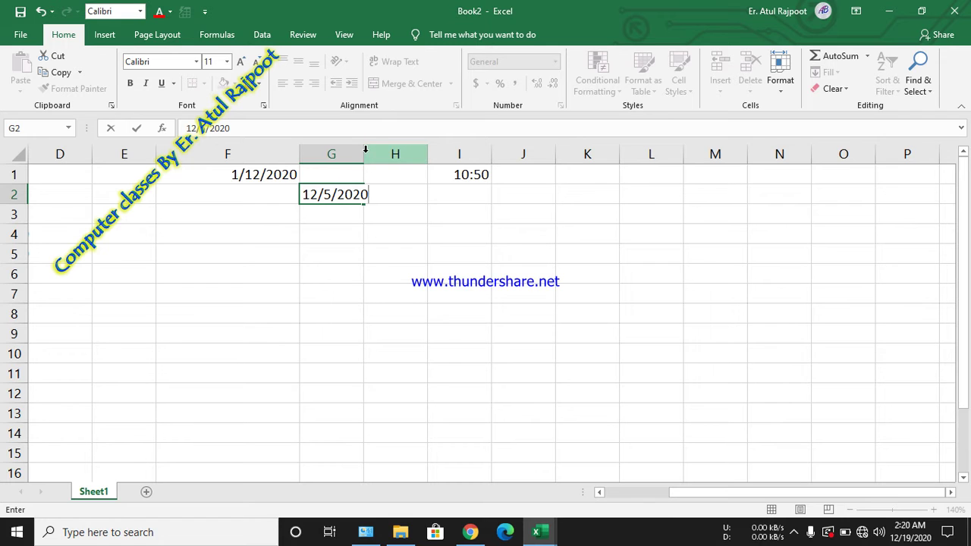
click(273, 159)
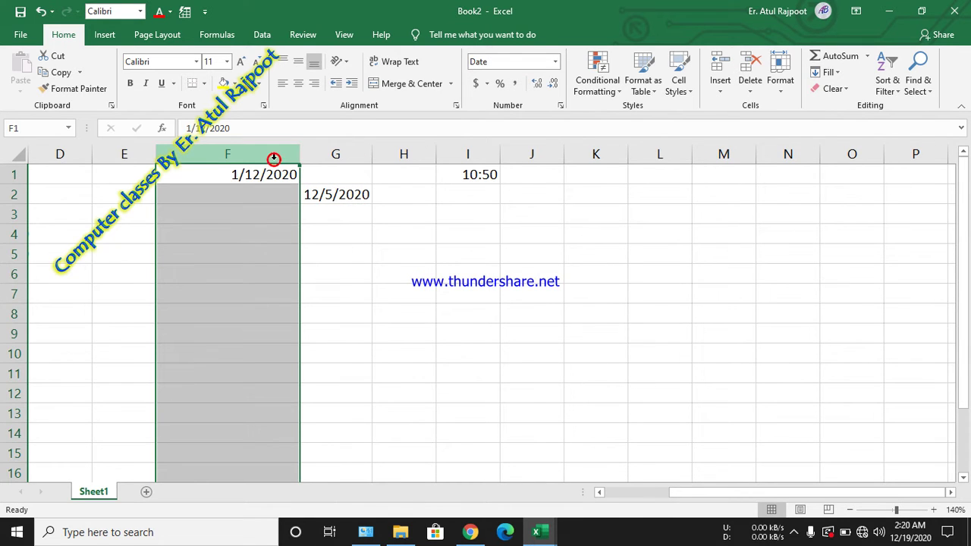
key(Delete)
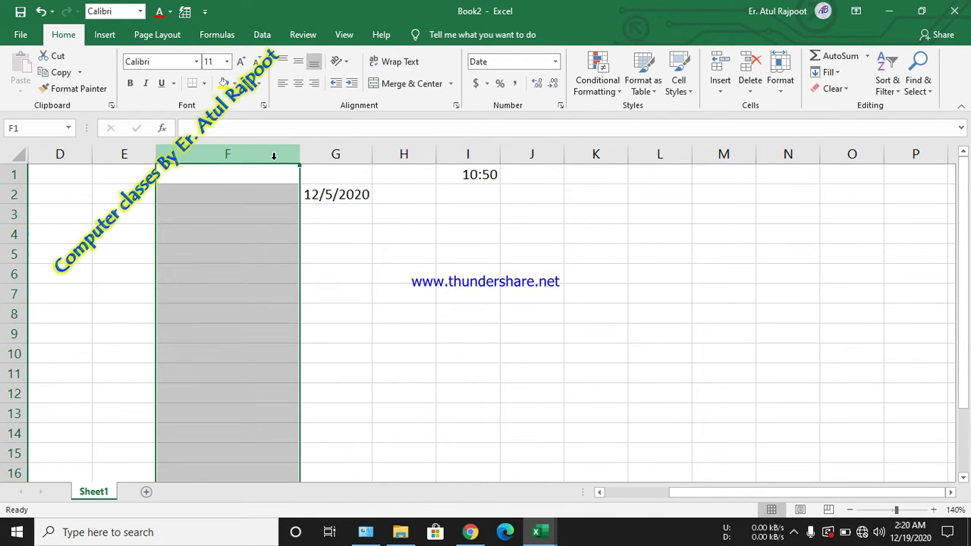
Apply the Long Date number format to the date in cell G2
click(332, 194)
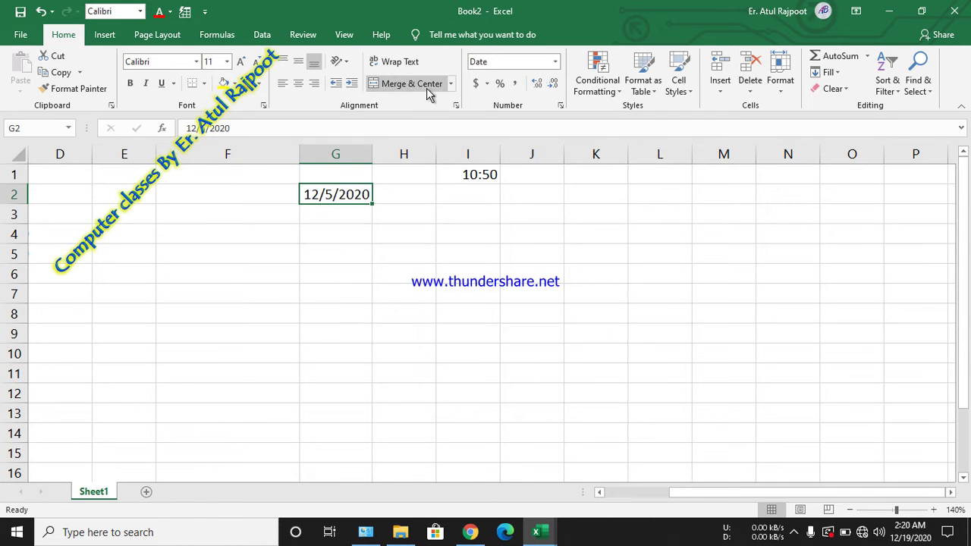
click(556, 62)
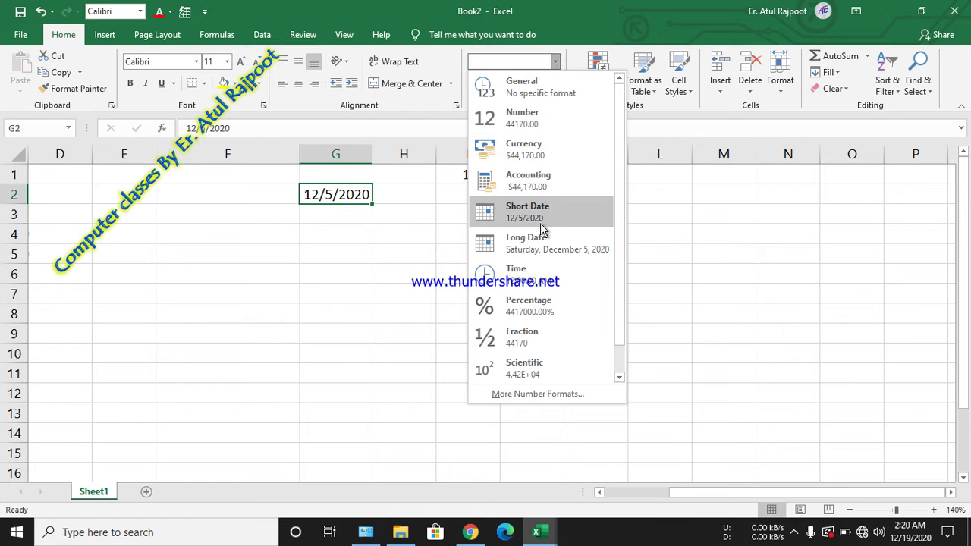
click(535, 240)
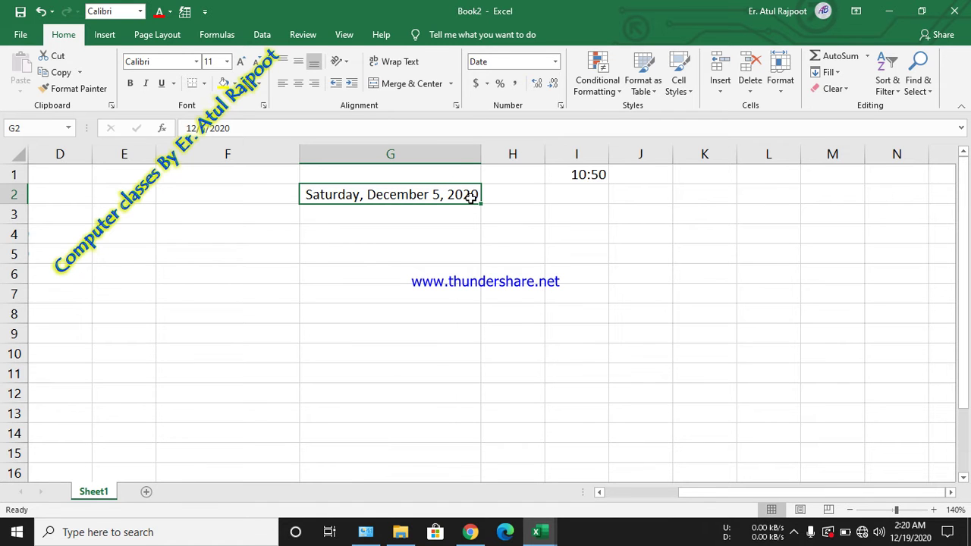
Switch cell G2 to the Short Date format and back to Long Date to compare the two
click(554, 62)
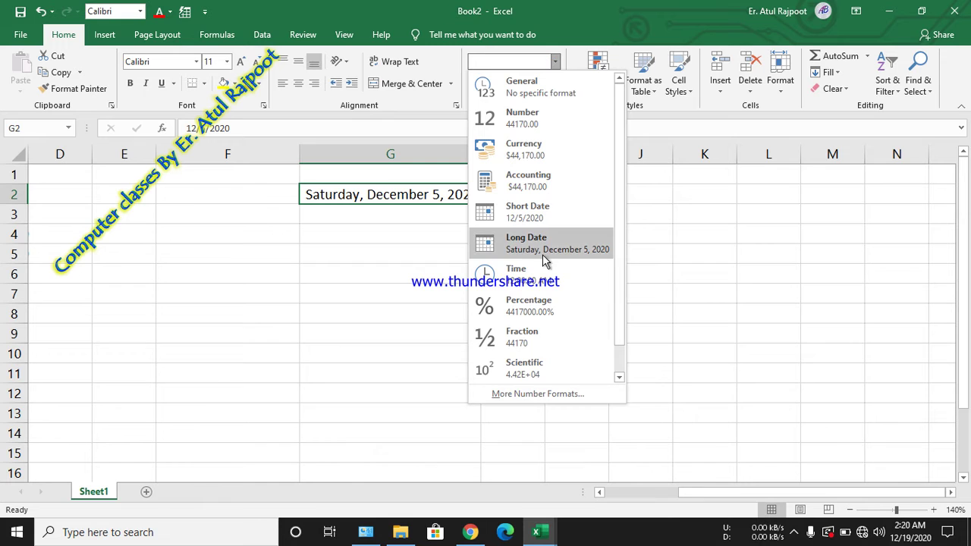
click(534, 216)
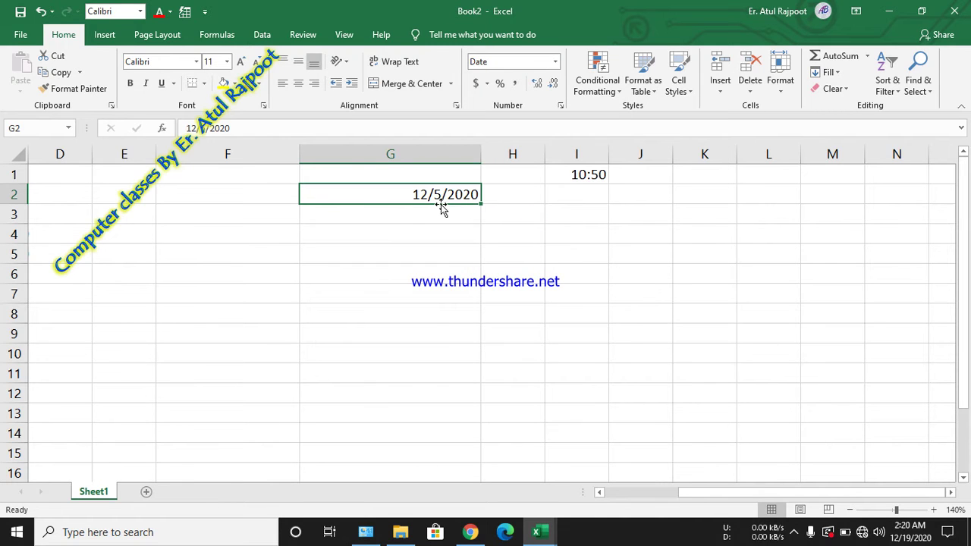
click(555, 61)
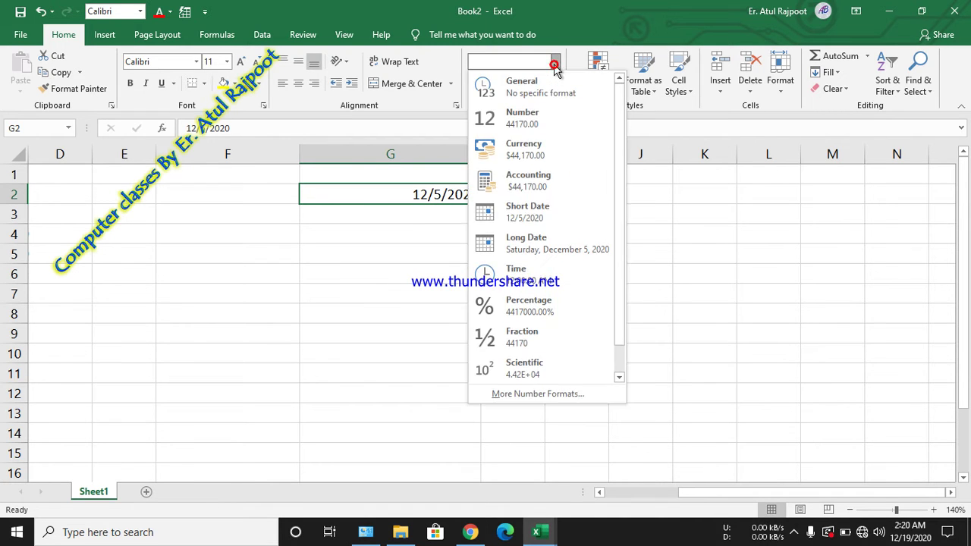
click(539, 247)
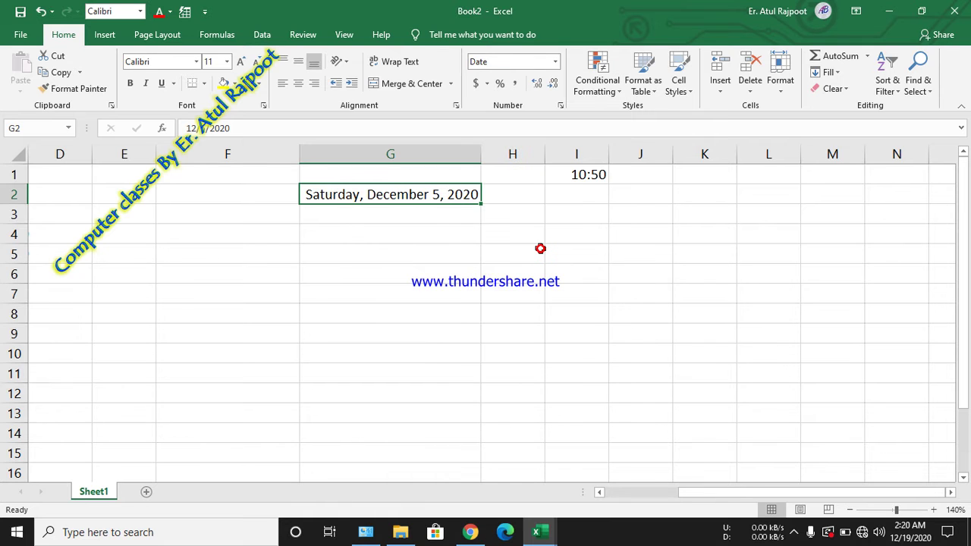
click(522, 209)
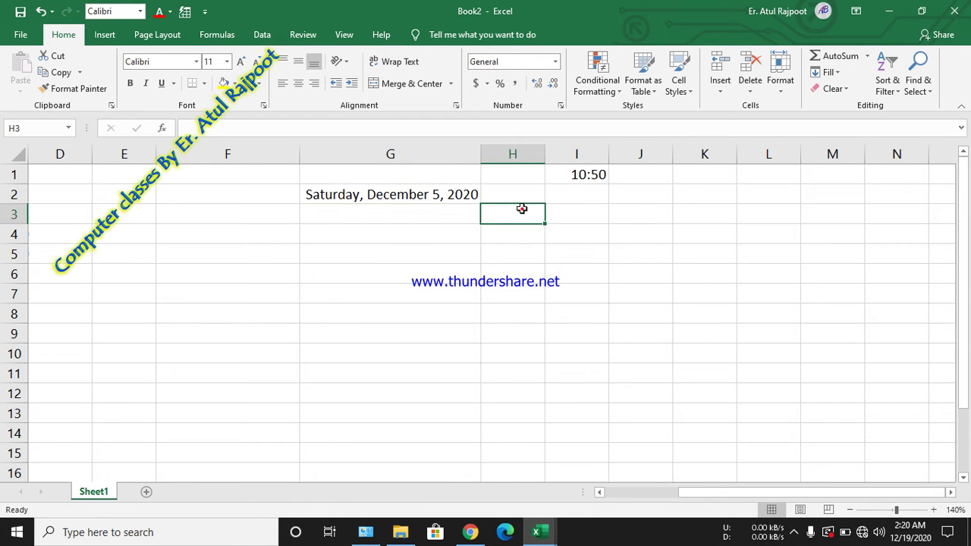
Enter the time 09:50 in cell I2, below the existing time
click(559, 176)
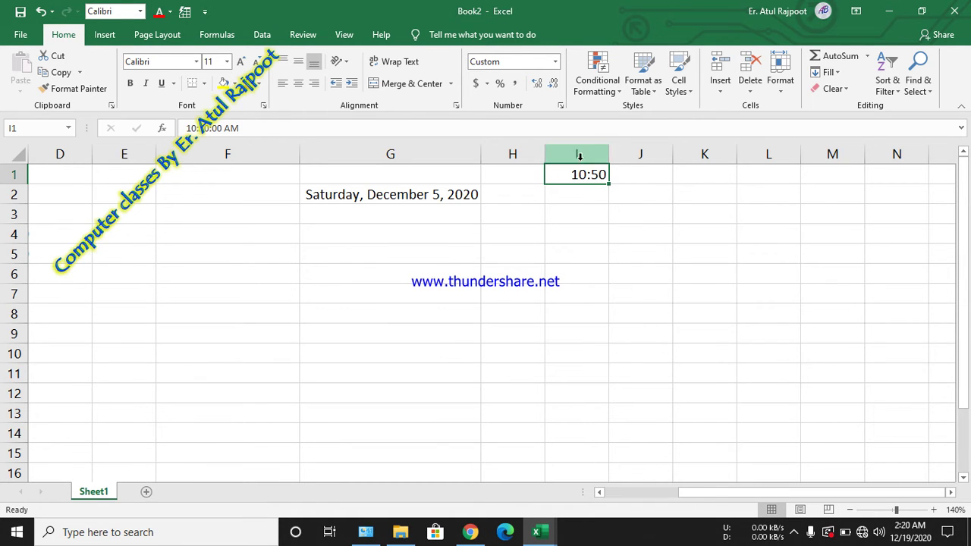
click(582, 198)
click(581, 199)
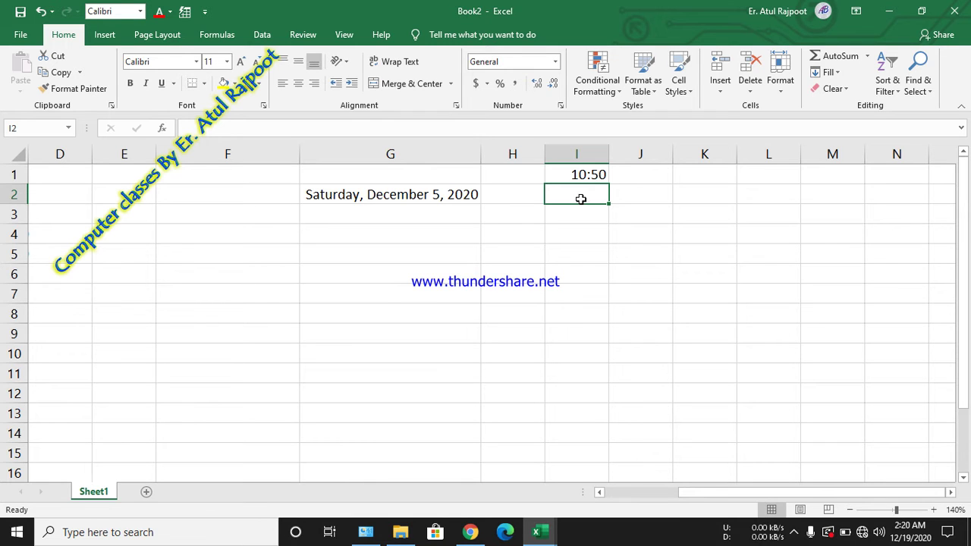
text(09)
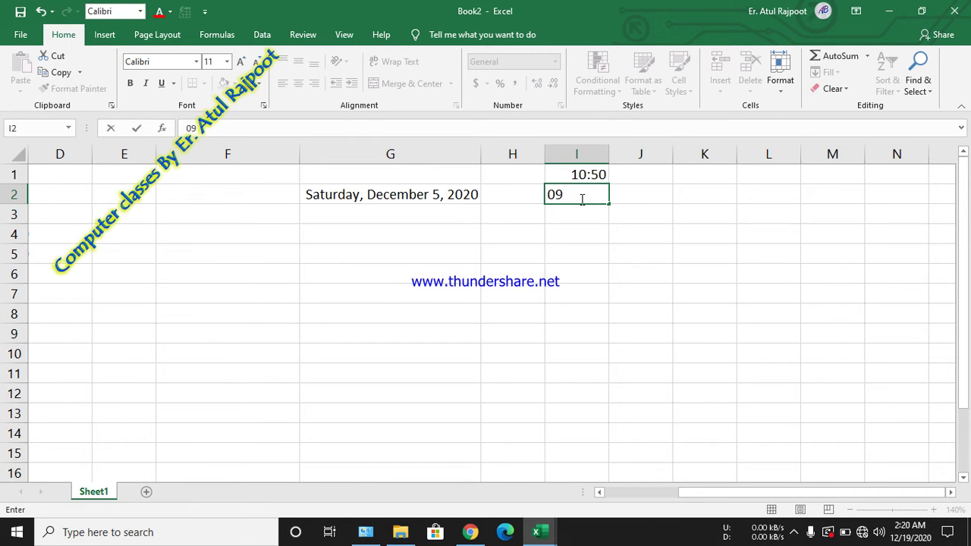
text(:50)
click(621, 237)
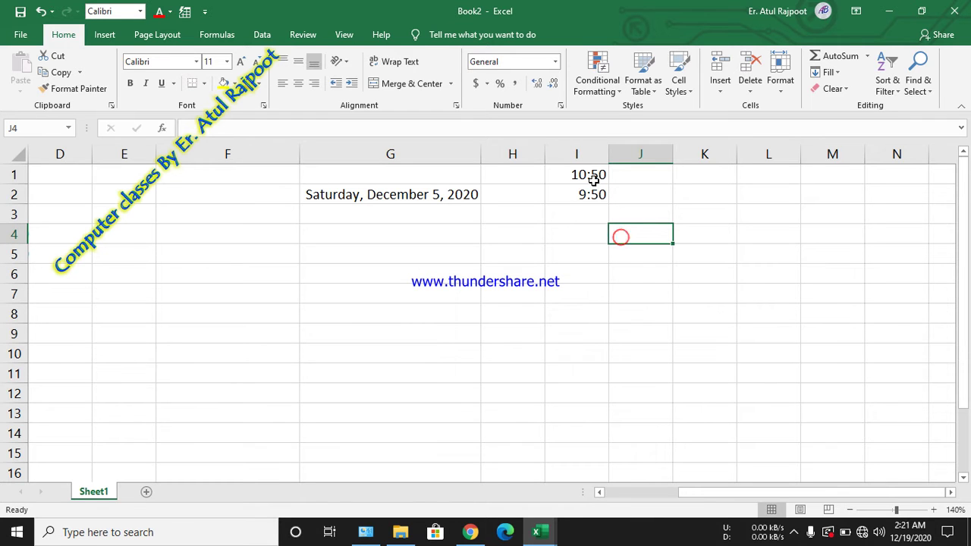
Apply the Time number format to cells I1:I2
drag(581, 175, 586, 195)
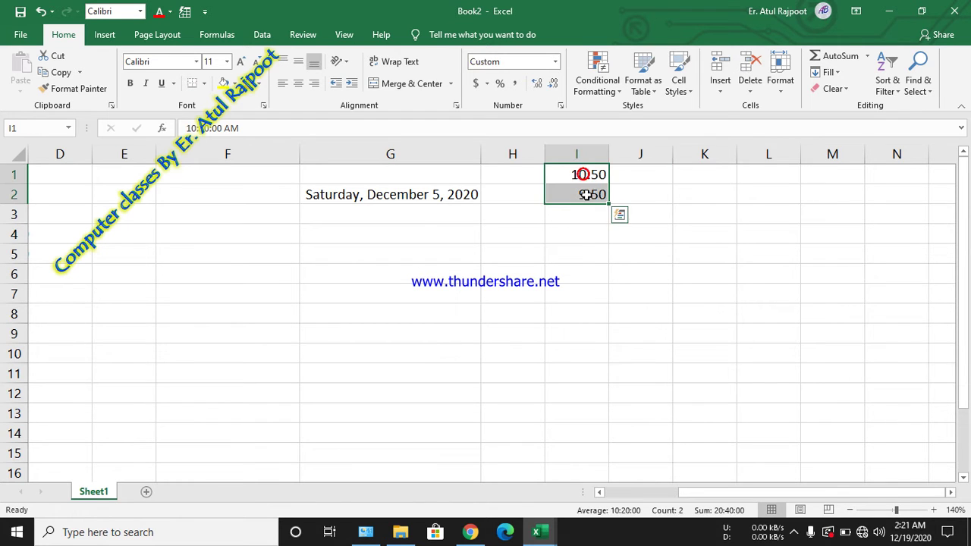
click(554, 64)
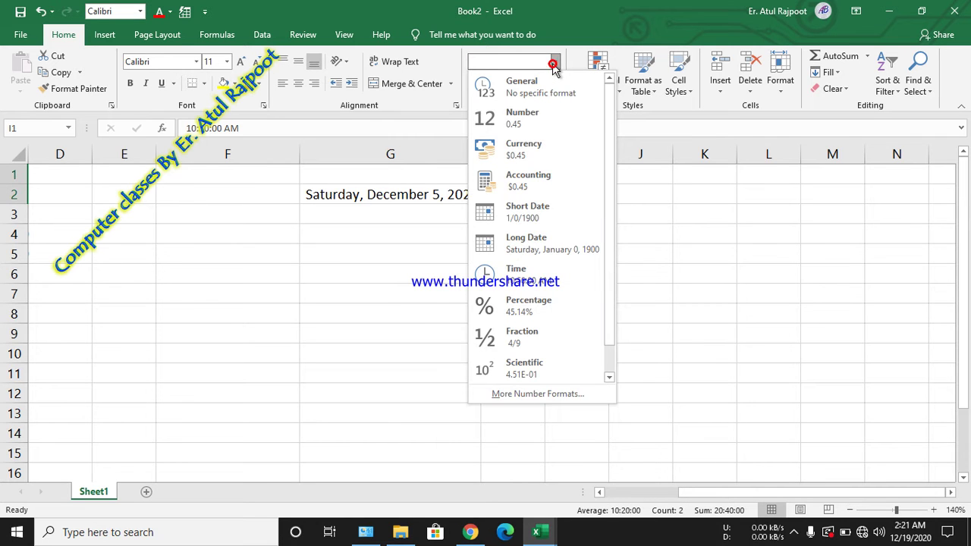
click(534, 279)
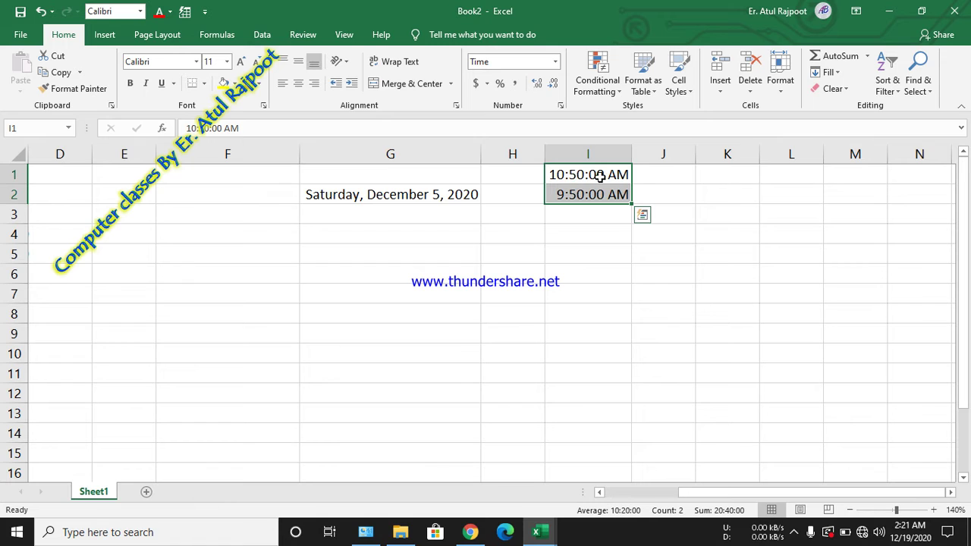
click(554, 62)
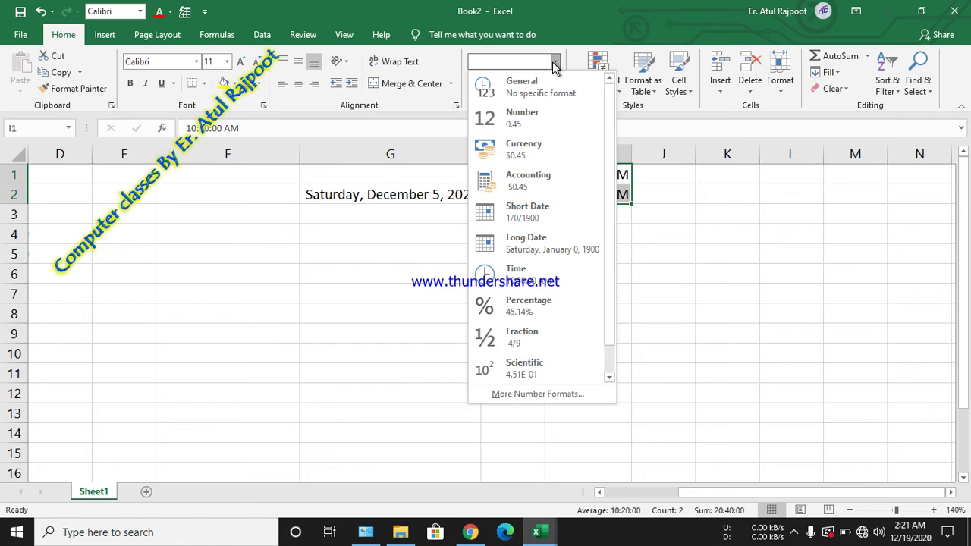
click(686, 148)
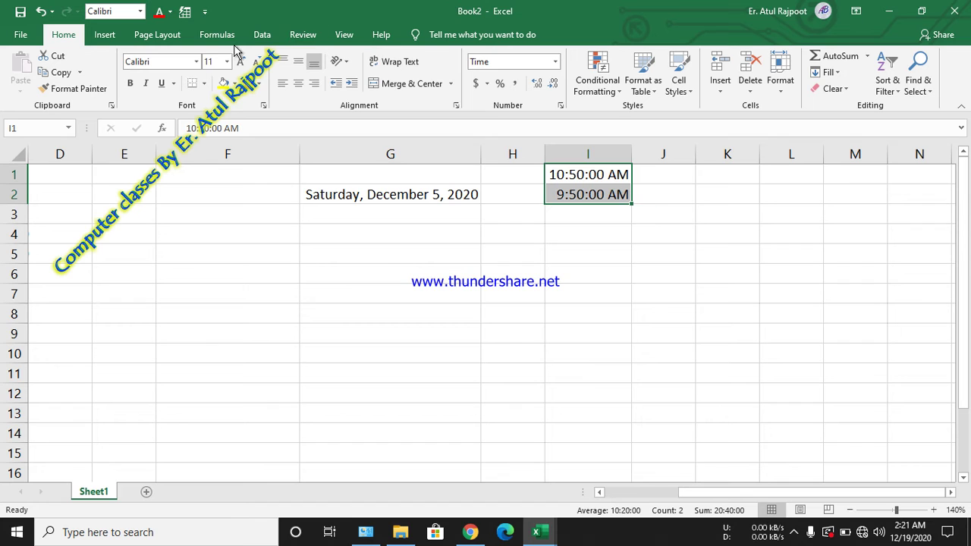
Fill cells I1:I2 with orange and set their font to the darkest shade of the black theme colour
click(236, 84)
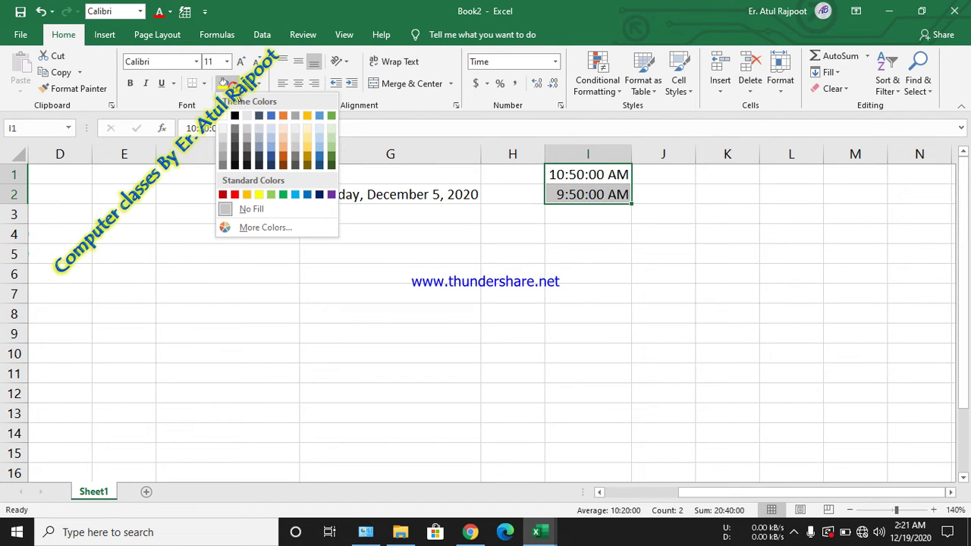
click(280, 125)
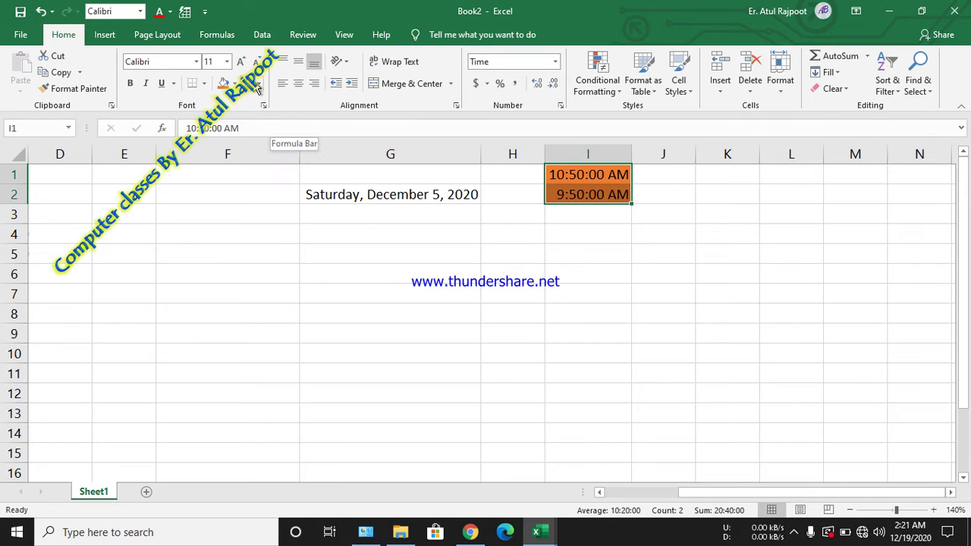
click(258, 85)
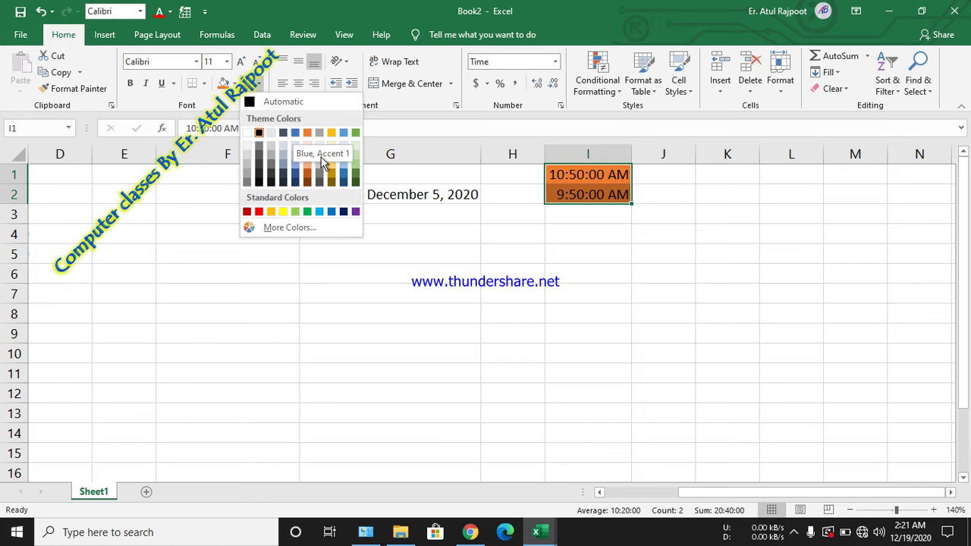
click(260, 182)
click(432, 195)
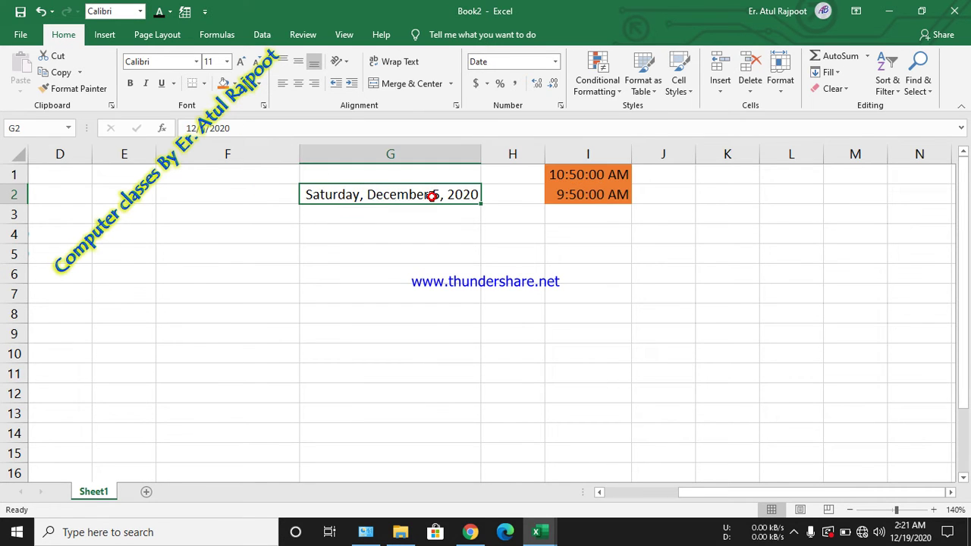
click(505, 226)
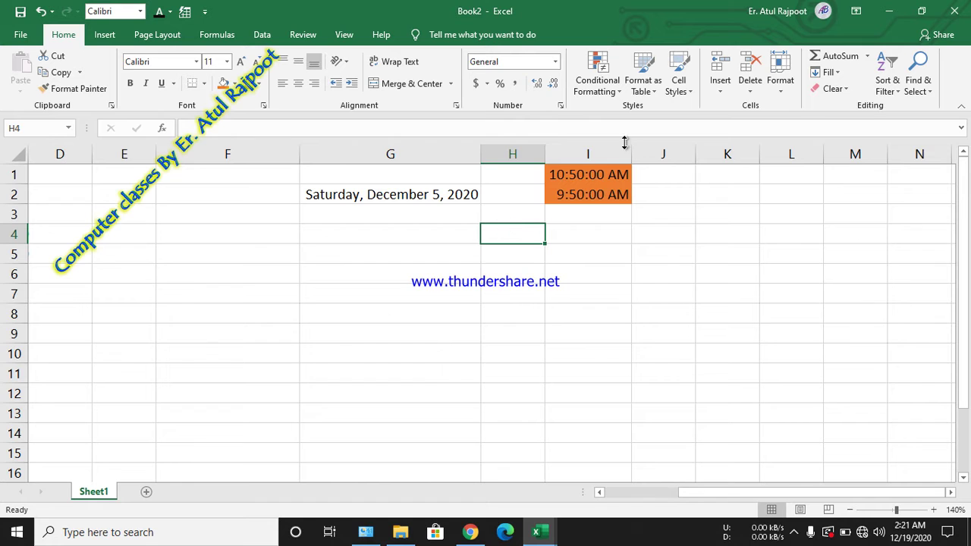
click(570, 196)
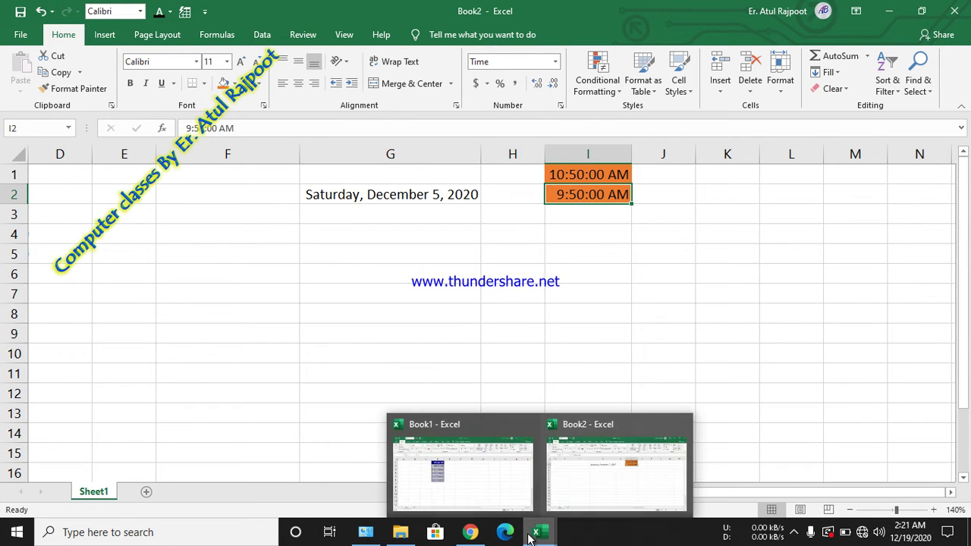
click(255, 256)
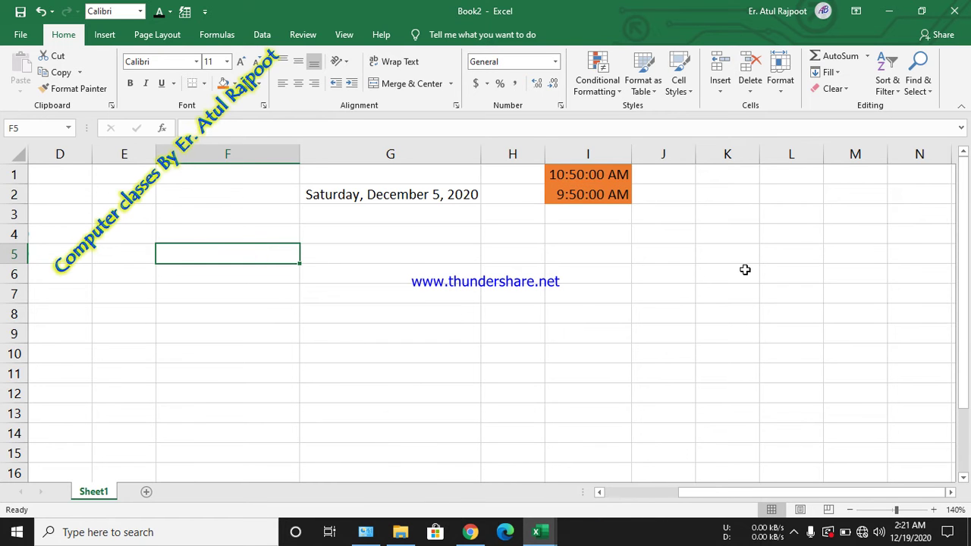
Enter the decimal number 3.174526 in cell H2 and keep that cell selected
click(509, 198)
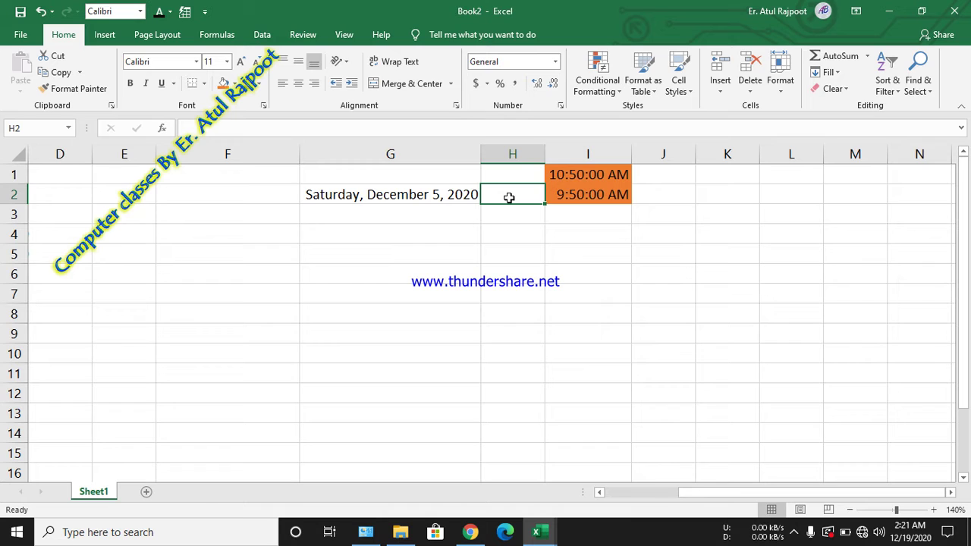
text(12.)
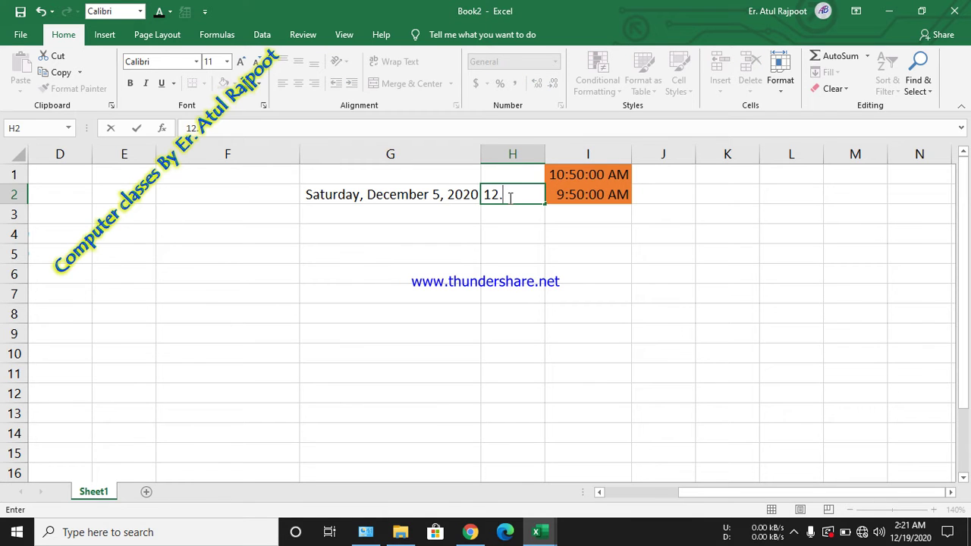
key(BackSpace)
key(BackSpace)
key(BackSpace)
text(3.174526)
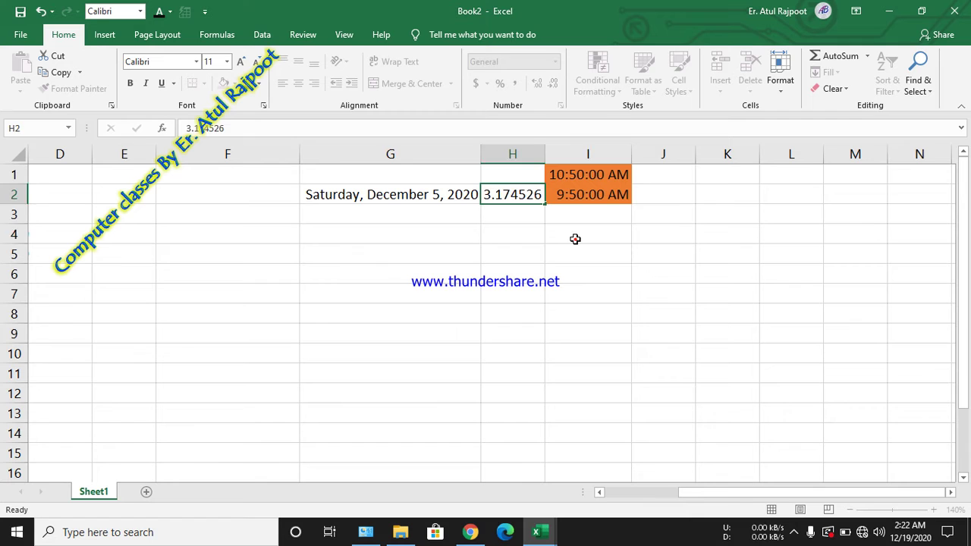
click(574, 239)
click(513, 193)
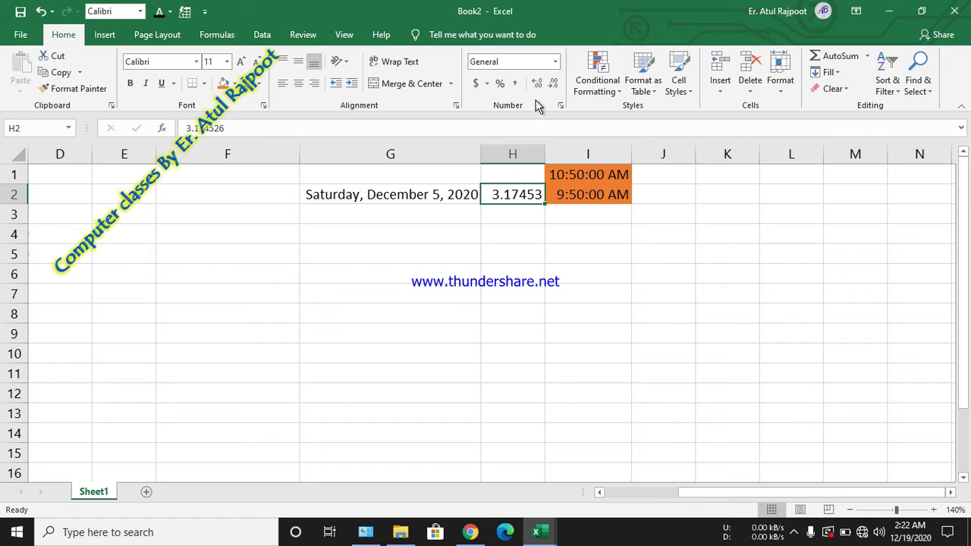
Adjust the displayed decimals of the number in cell H2, ending with one decimal place
click(551, 83)
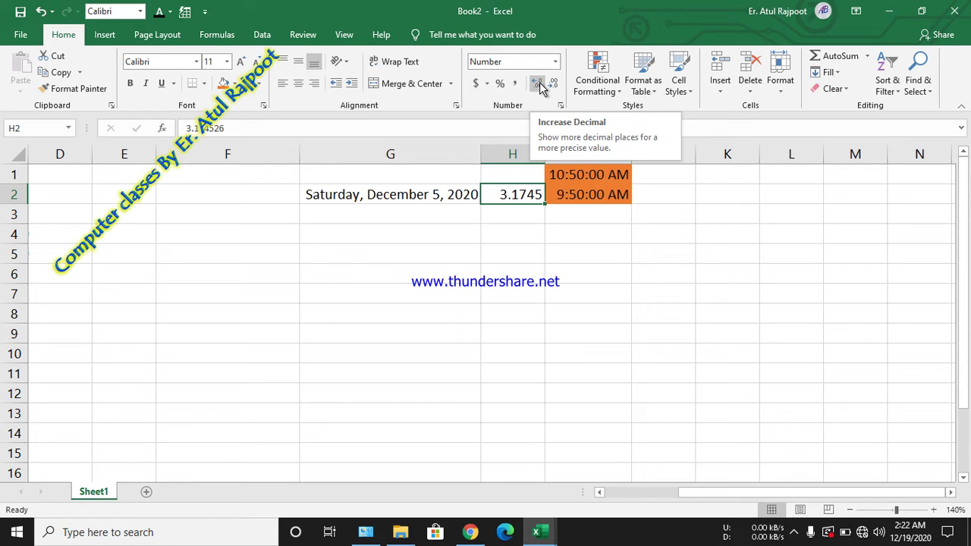
click(538, 83)
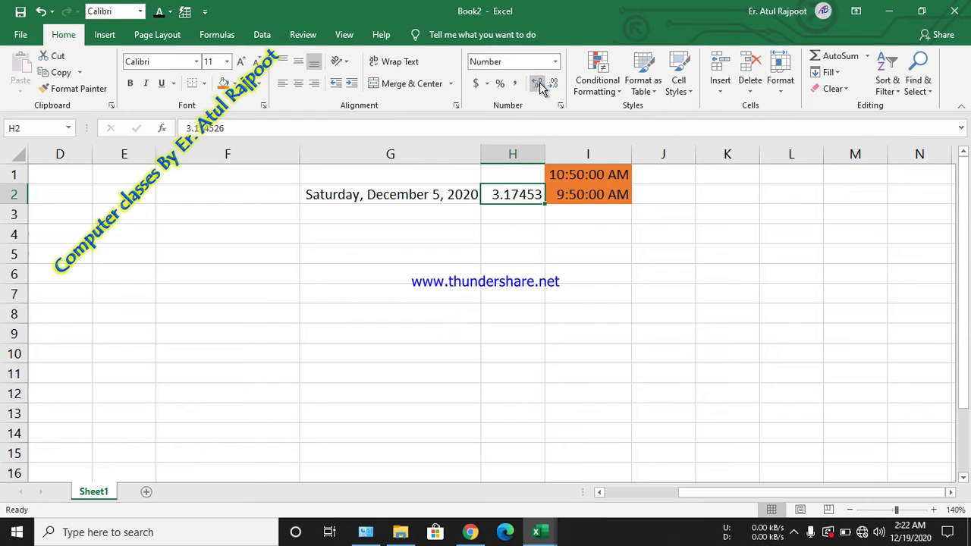
click(556, 83)
click(556, 83)
click(556, 83)
click(557, 83)
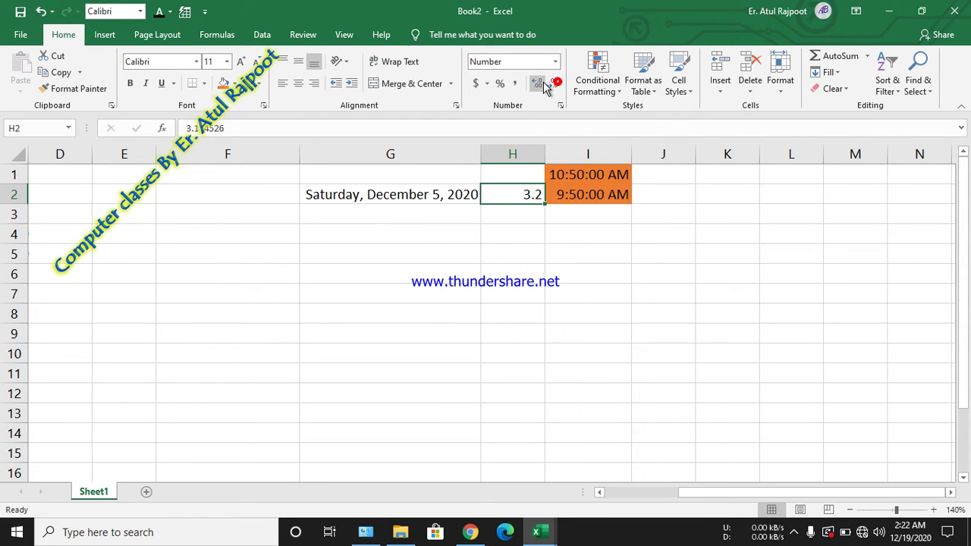
Extend the number in cell H2 to four decimal places and reduce it back to one
click(543, 83)
click(543, 83)
click(543, 83)
click(553, 85)
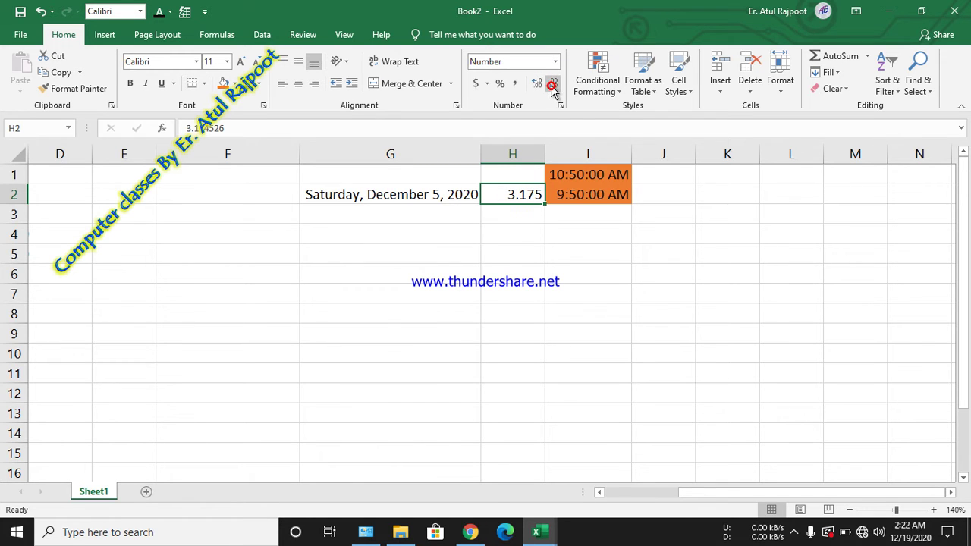
click(552, 85)
click(552, 85)
click(520, 206)
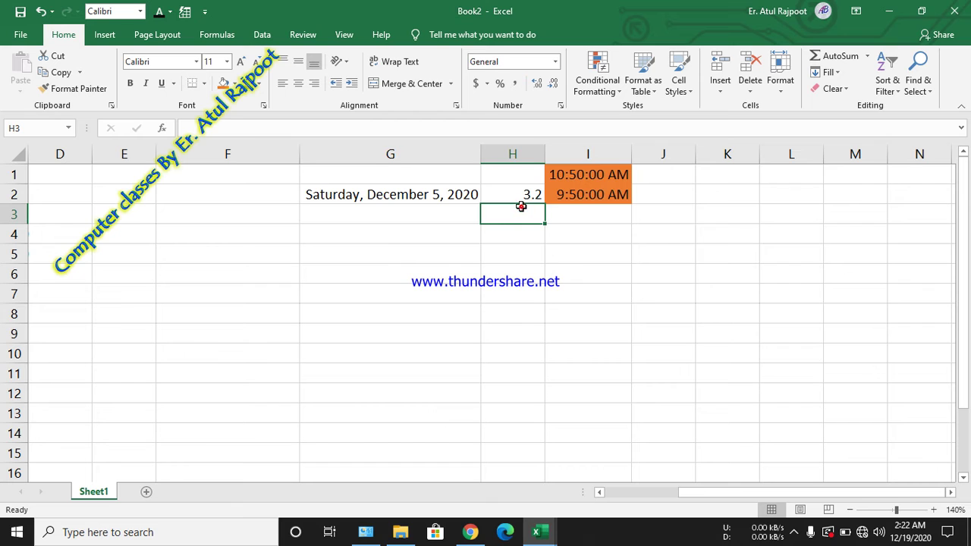
click(521, 198)
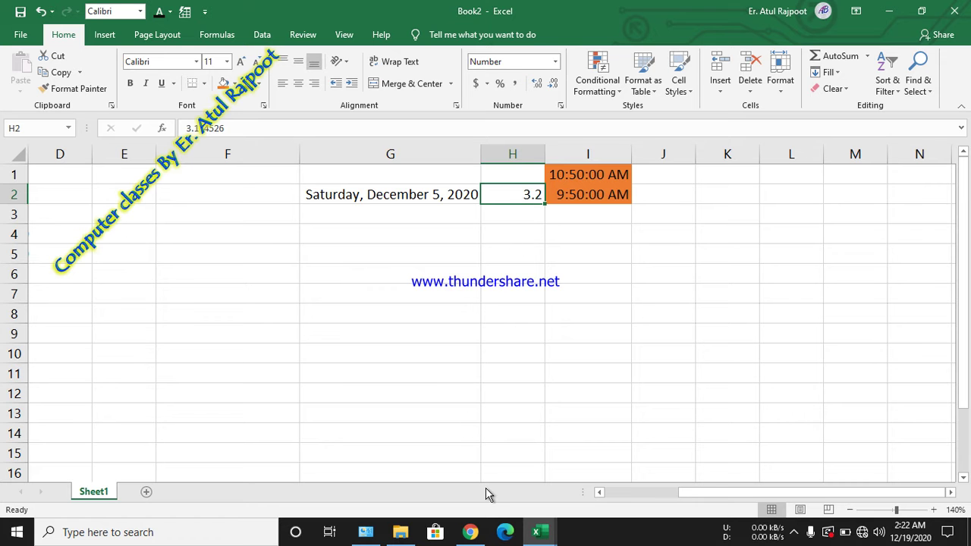
Switch to Chrome to read the lesson page on formatting numbers, date and time, and return to the Book2 workbook in Excel
click(470, 534)
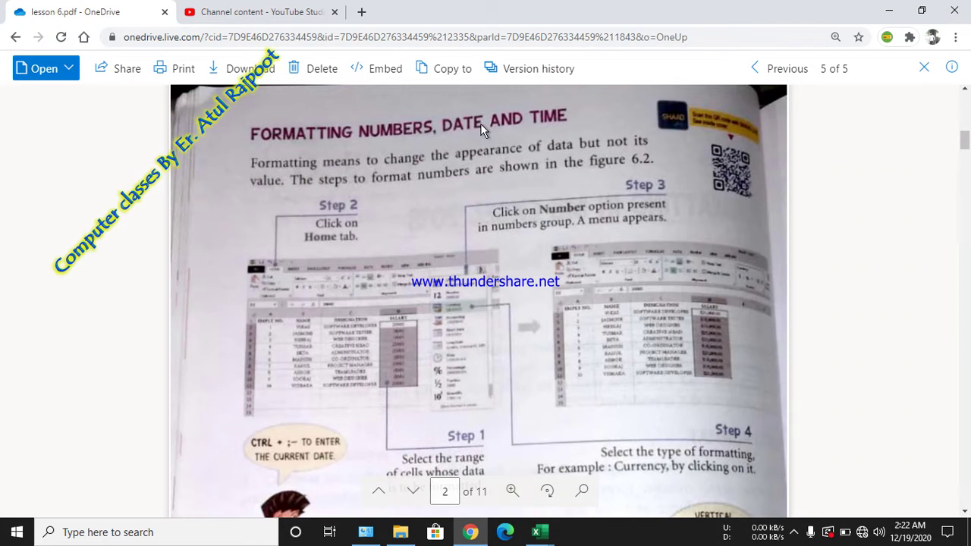
mouse_move(537, 527)
mouse_move(571, 494)
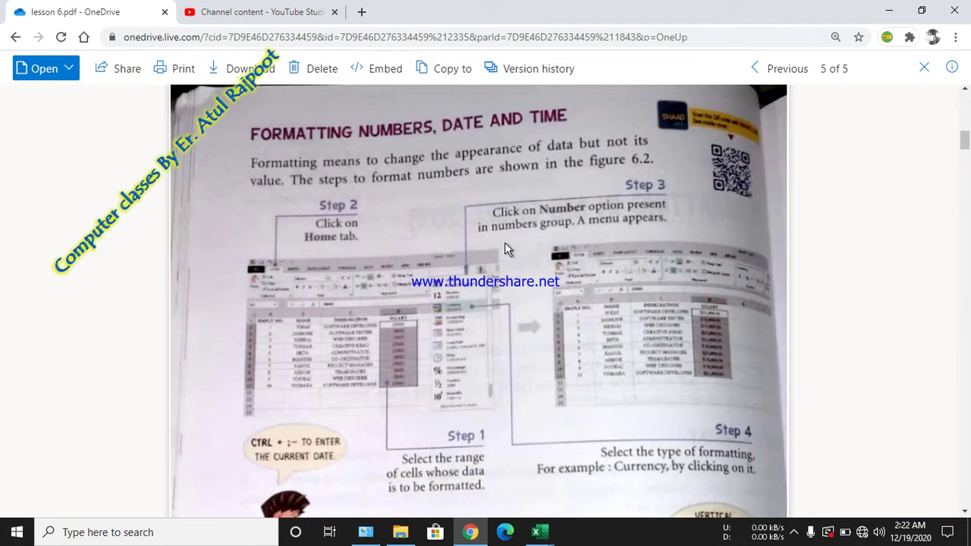
scroll(505, 242, down, 1)
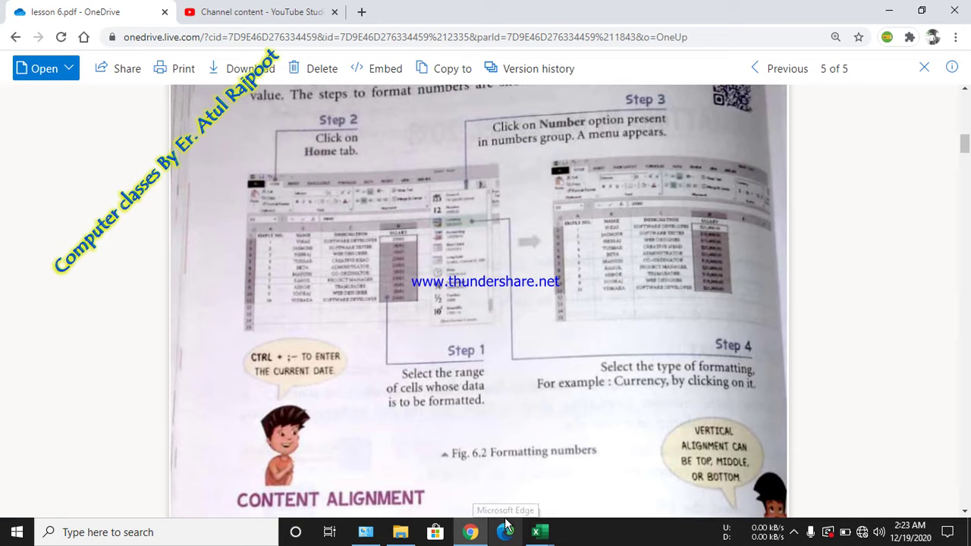
click(536, 533)
click(570, 479)
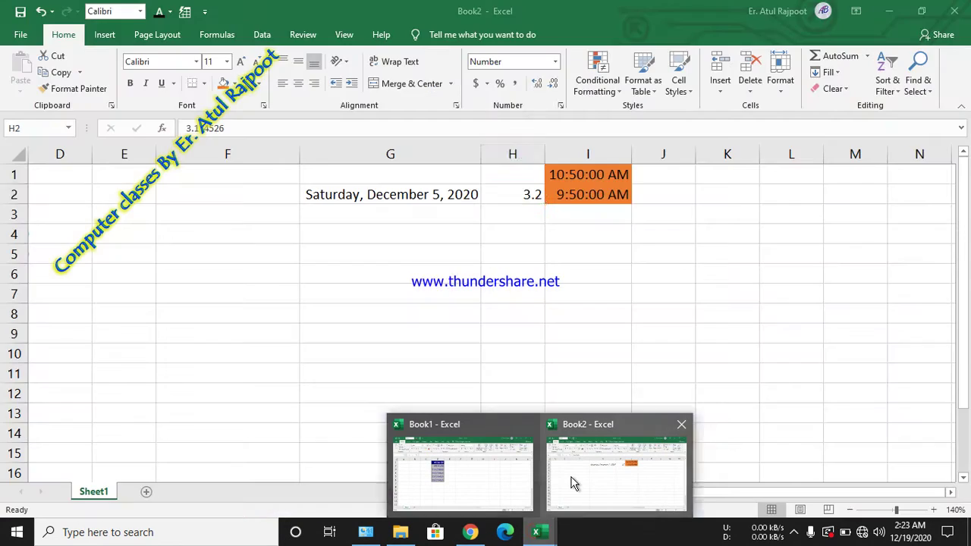
Insert the current date, 12/19/2020, in cell F4 and apply the Long Date format to it
click(175, 234)
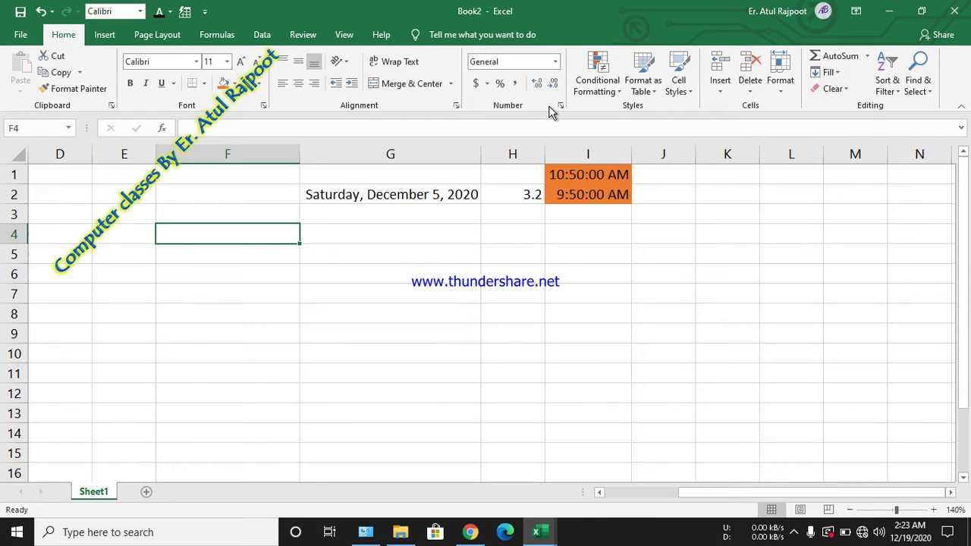
key(ctrl+semicolon)
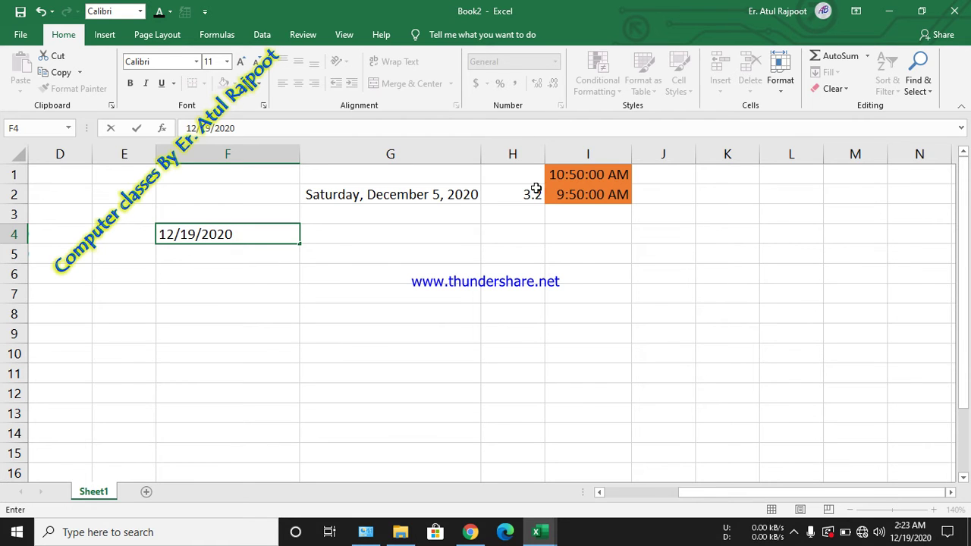
click(327, 229)
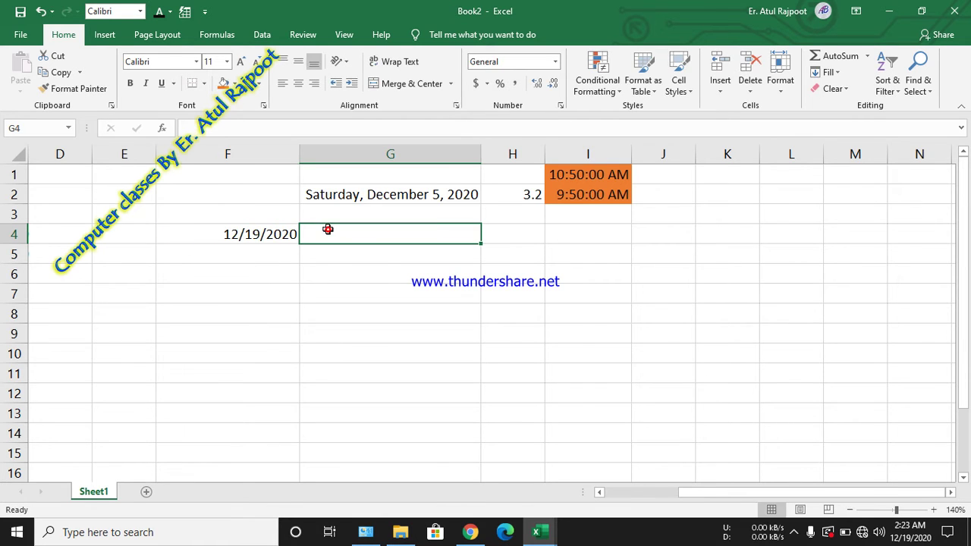
click(244, 232)
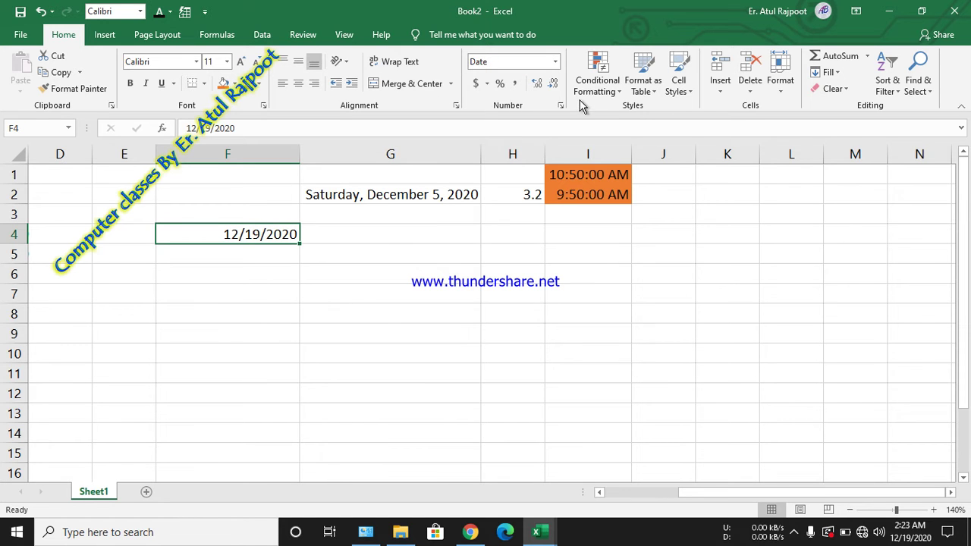
click(556, 63)
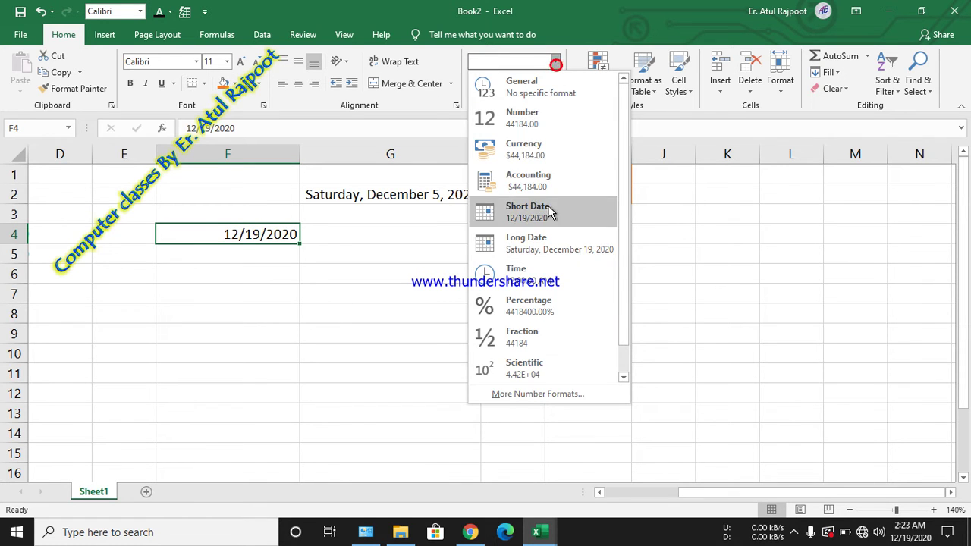
click(543, 242)
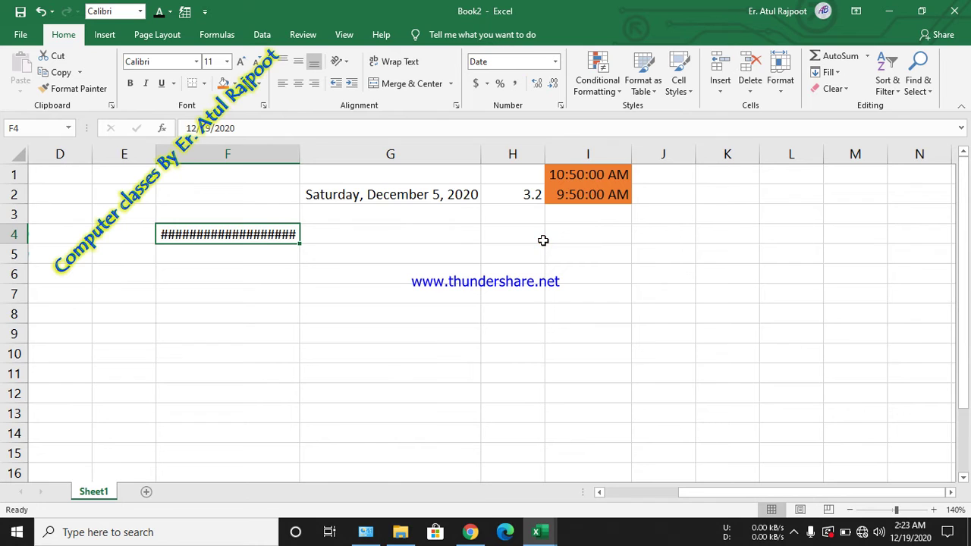
Delete the whole of column F, including the date in F4
click(197, 145)
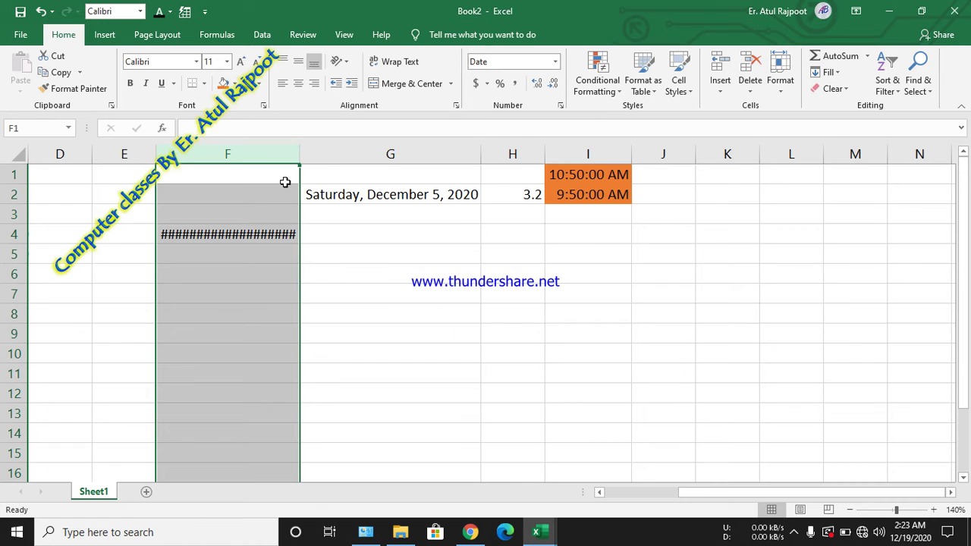
right_click(251, 154)
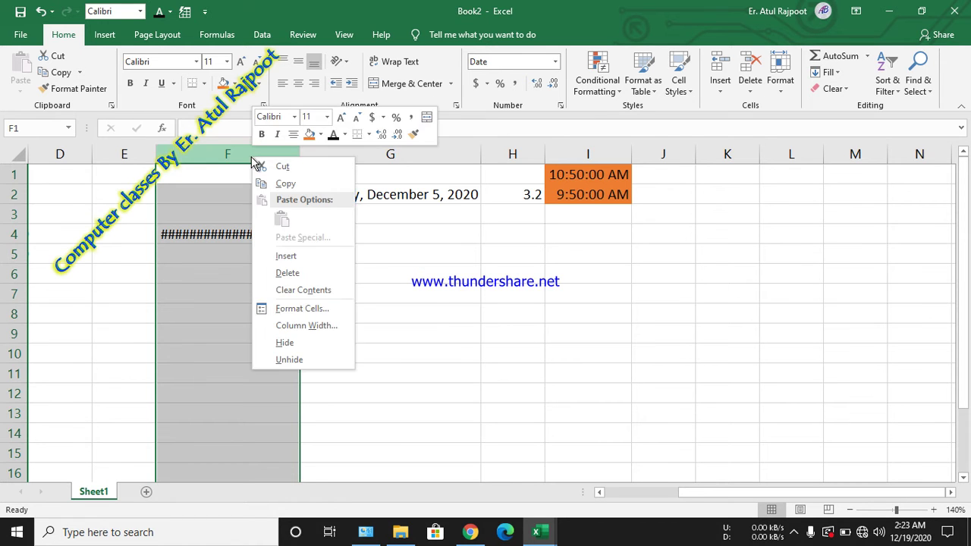
click(281, 271)
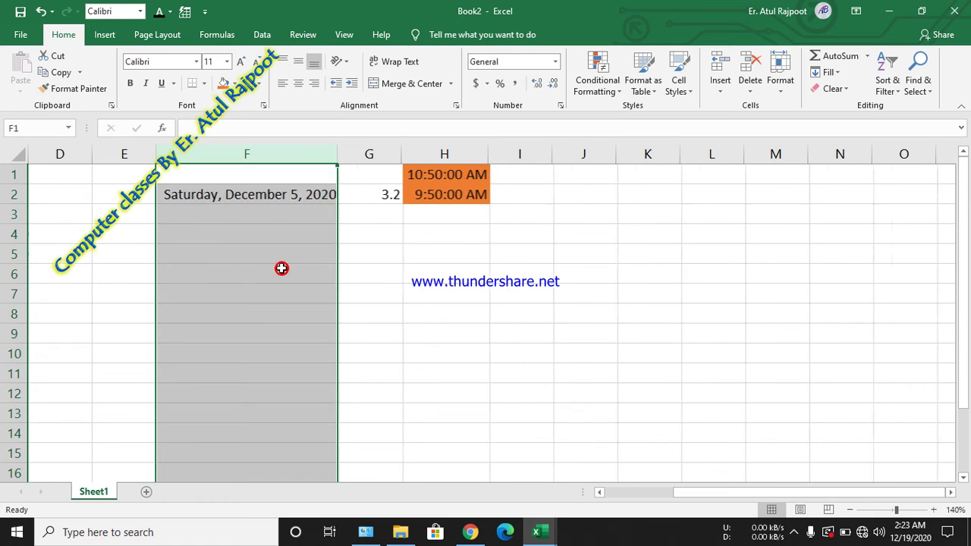
click(445, 252)
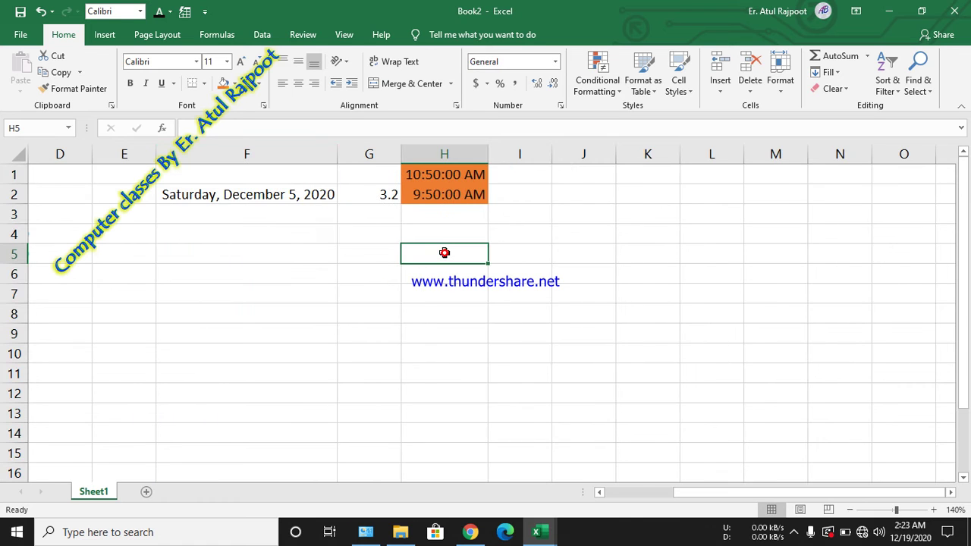
click(242, 240)
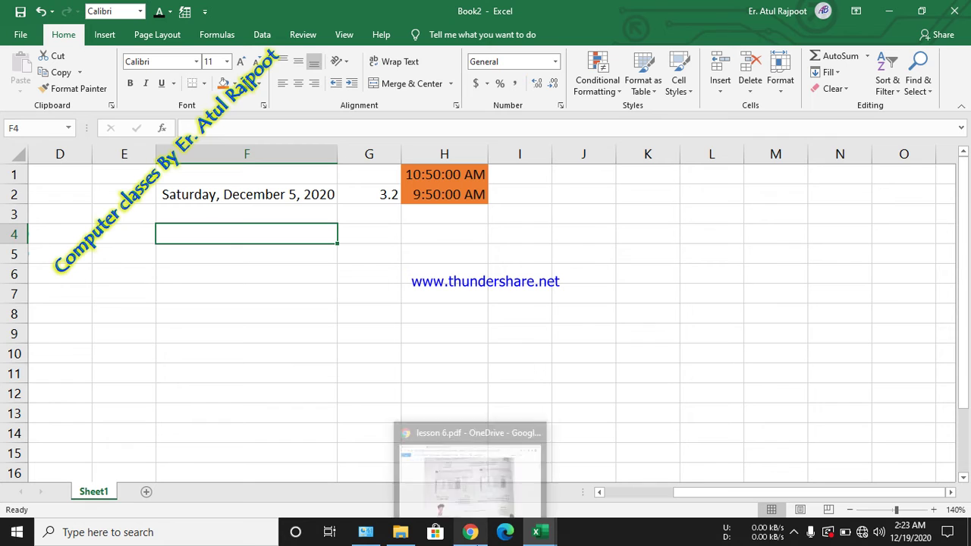
Enter the numbers 1000, 2000 and 3000 in cells K2 to K4
click(618, 311)
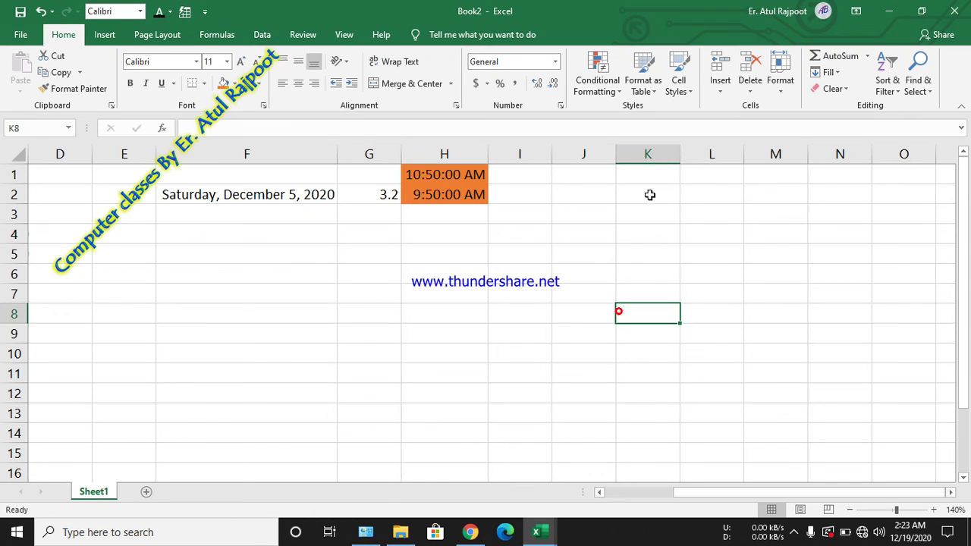
click(650, 193)
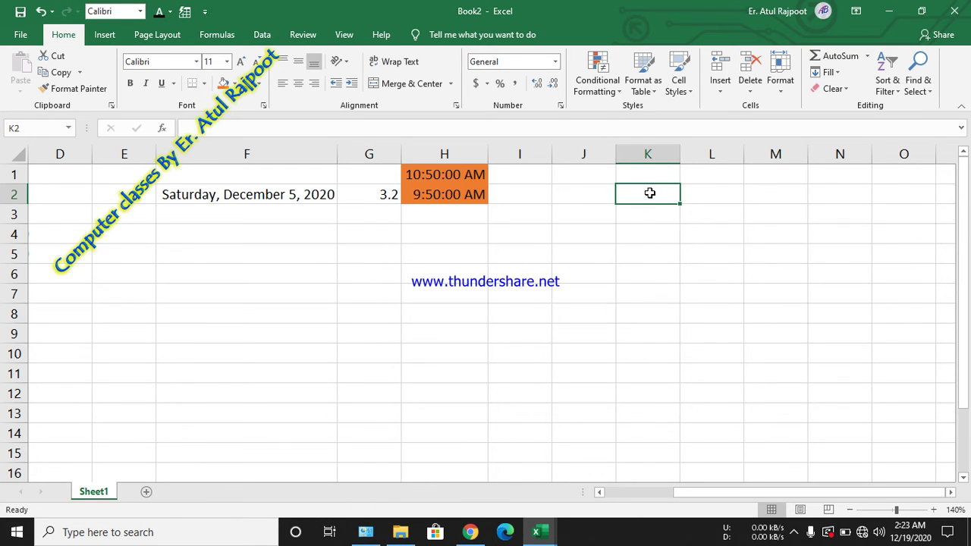
text(1000)
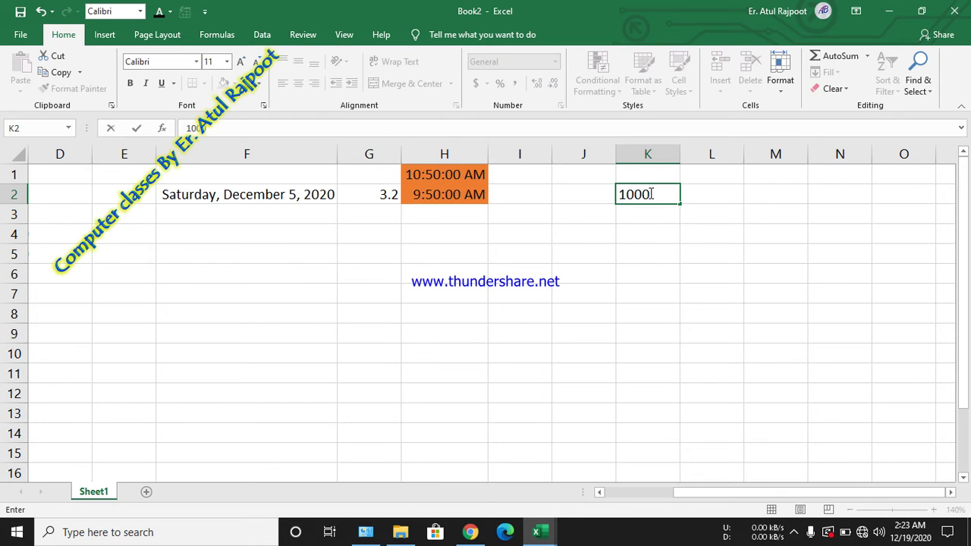
key(Return)
text(2000)
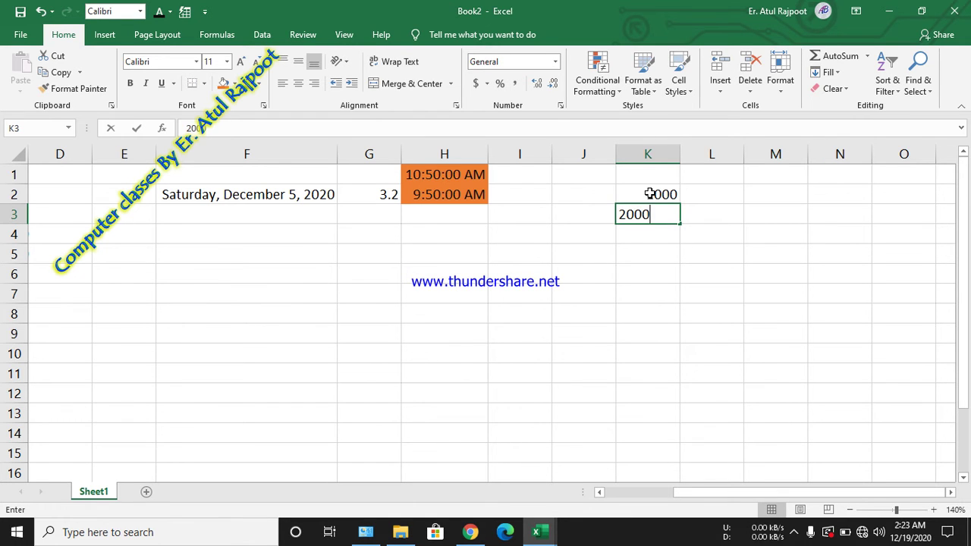
key(Return)
text(300)
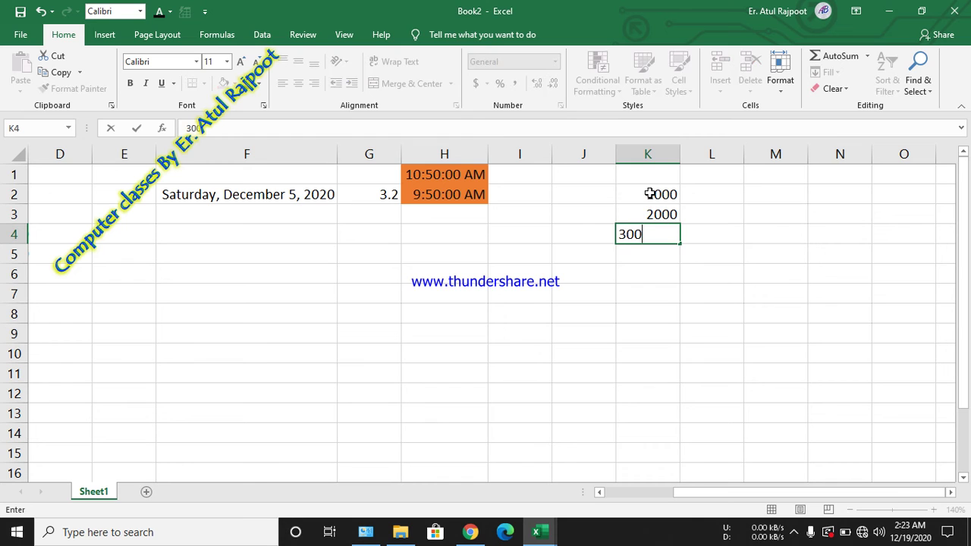
text(0)
click(840, 235)
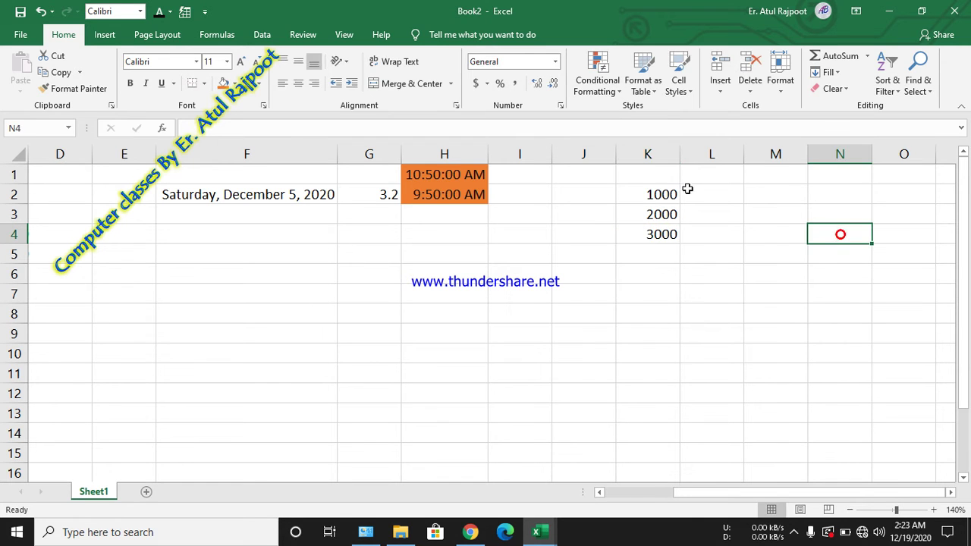
Apply the Currency number format to cells K2:K4 and set them back to General
drag(652, 193, 663, 235)
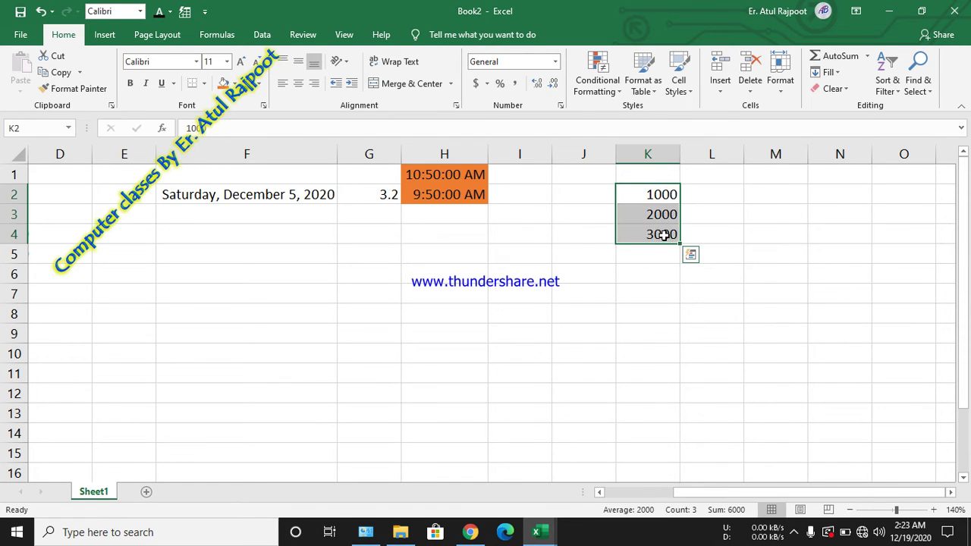
click(556, 62)
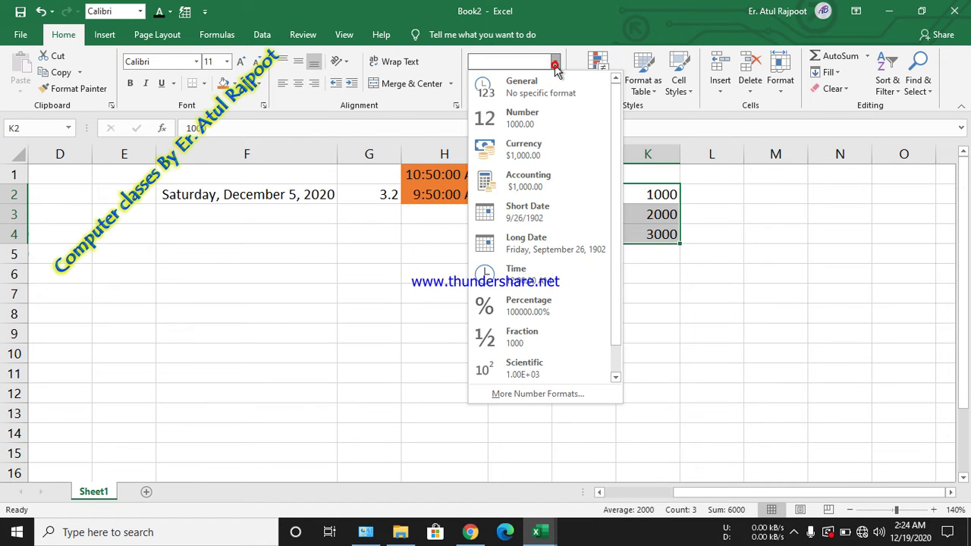
click(516, 156)
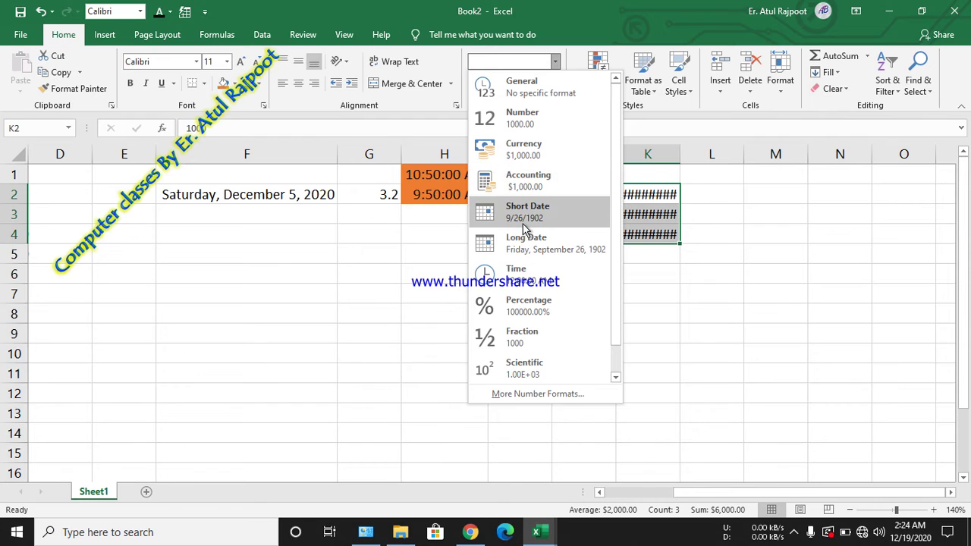
click(531, 91)
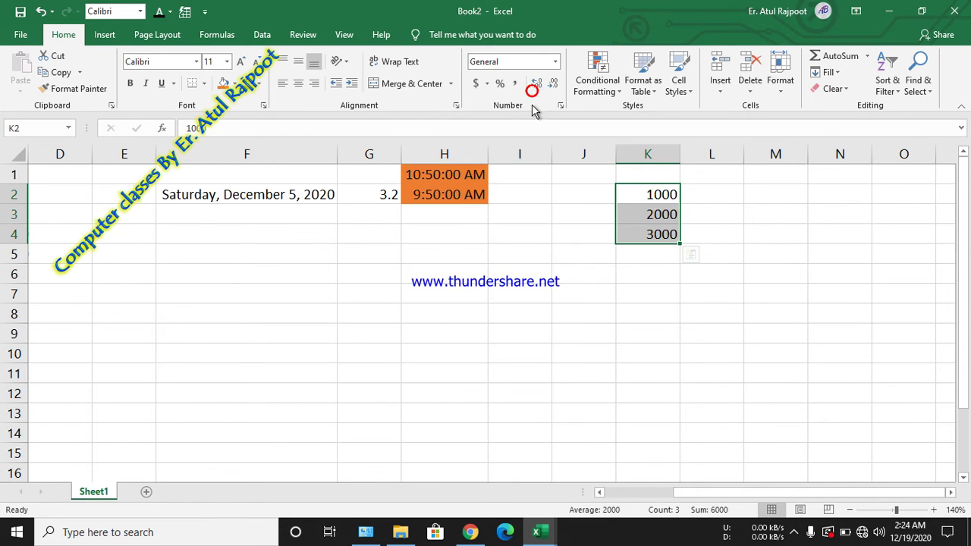
Try the dollar Accounting format on cell K2 and undo it
click(569, 195)
click(661, 195)
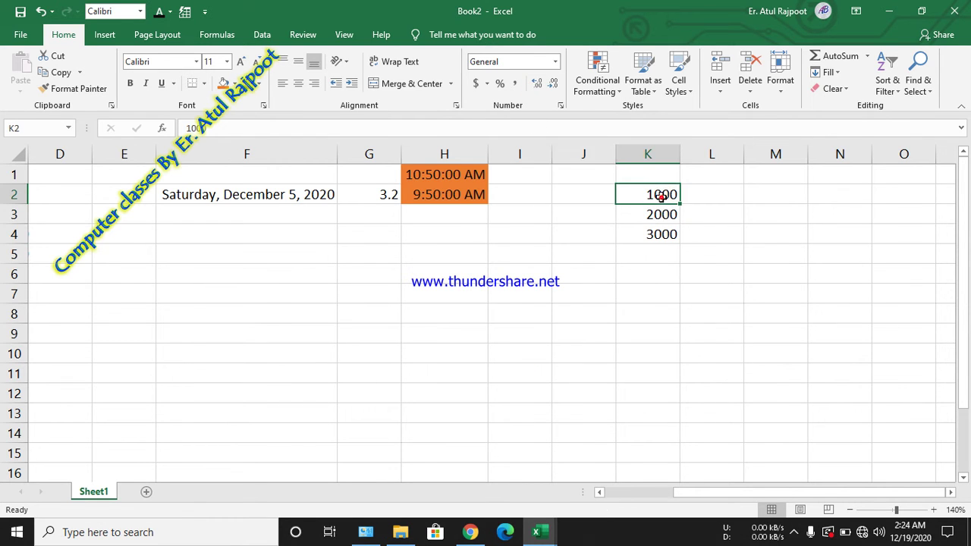
click(473, 85)
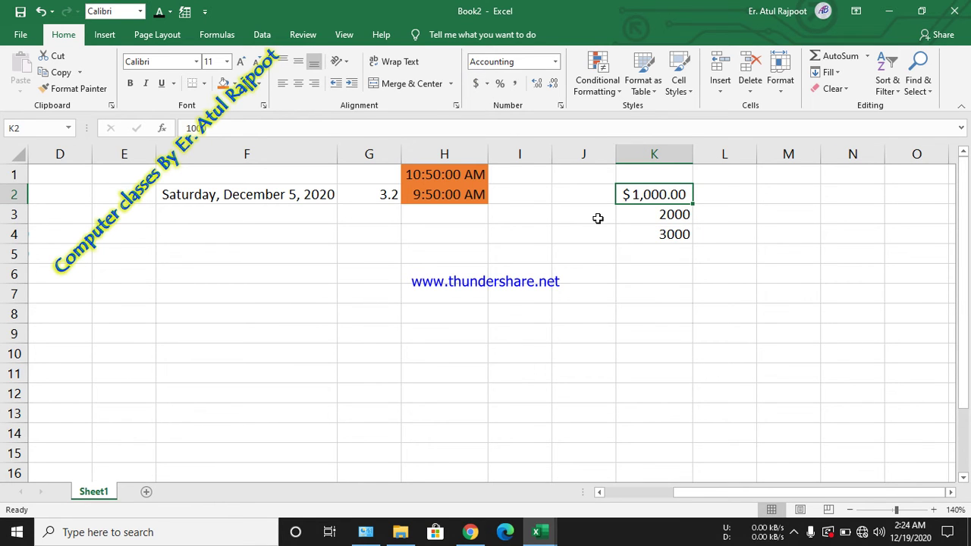
click(39, 12)
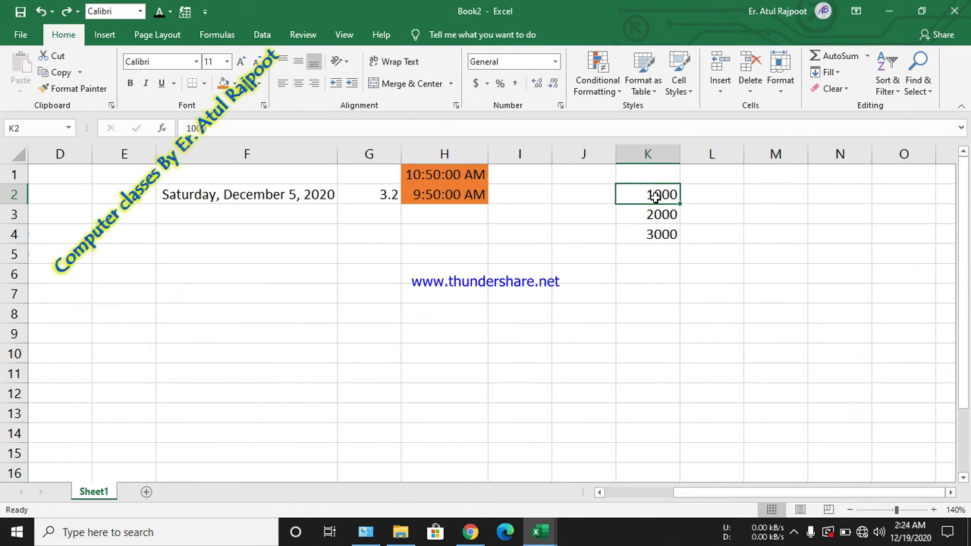
Apply the ₹ English (India) Accounting format to cells K2:K4
drag(655, 197, 663, 238)
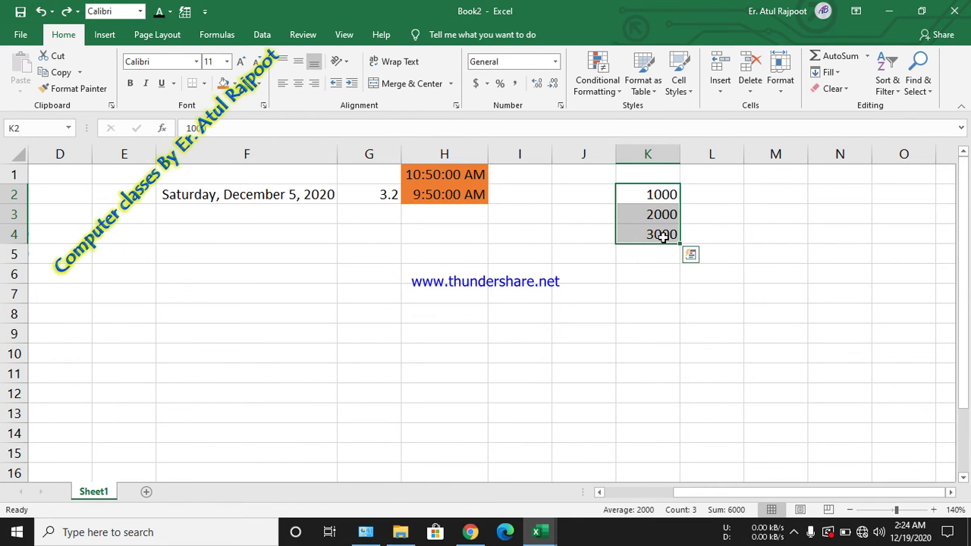
click(488, 85)
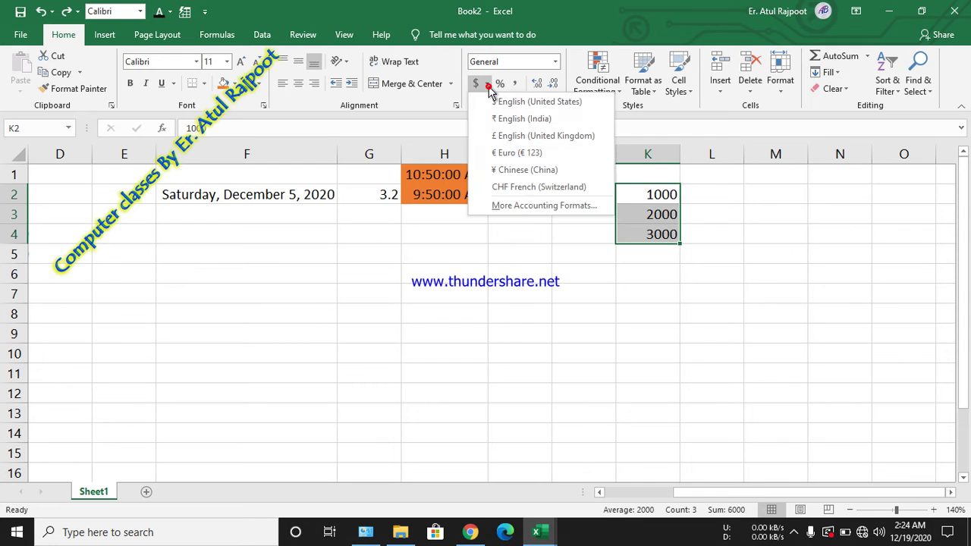
click(515, 122)
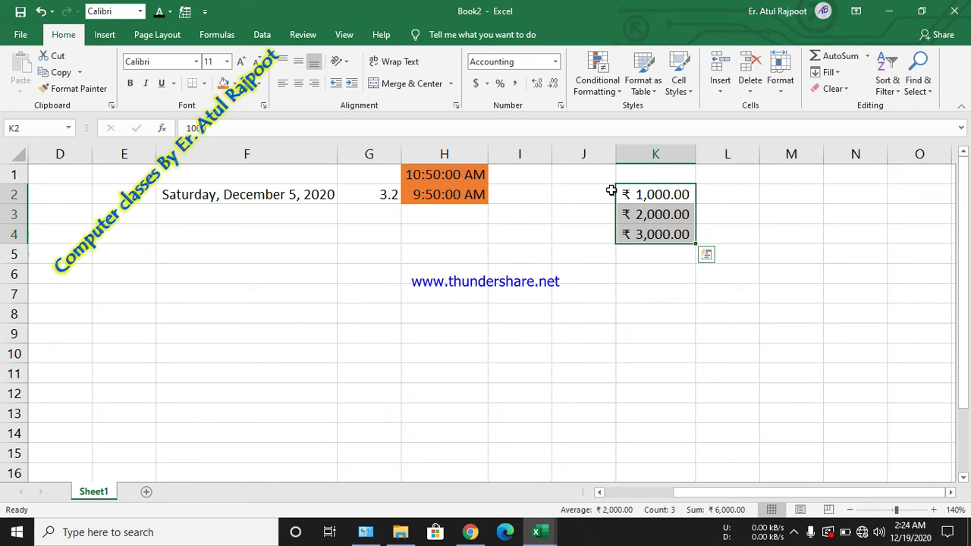
click(598, 234)
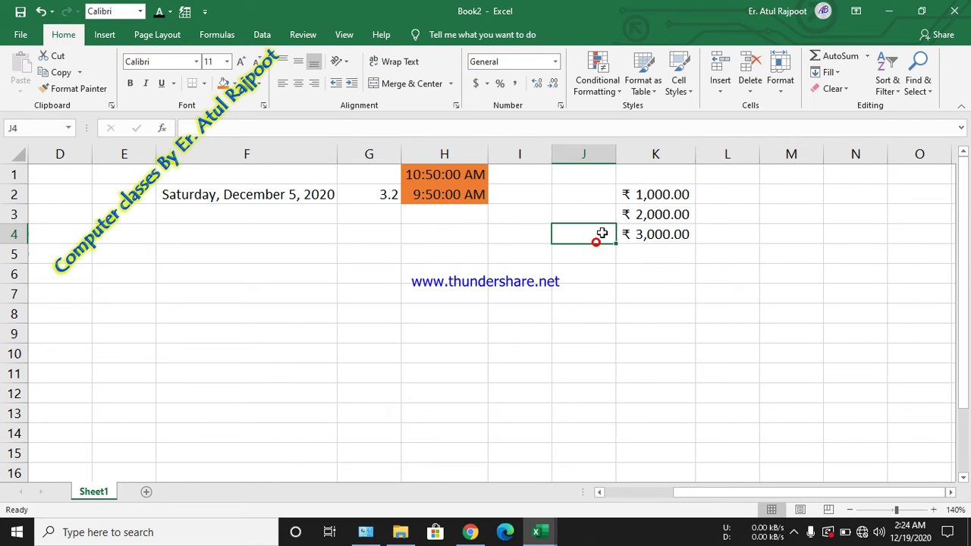
Enter the heading SALARY in cell K1 and centre the contents of column K
double_click(648, 176)
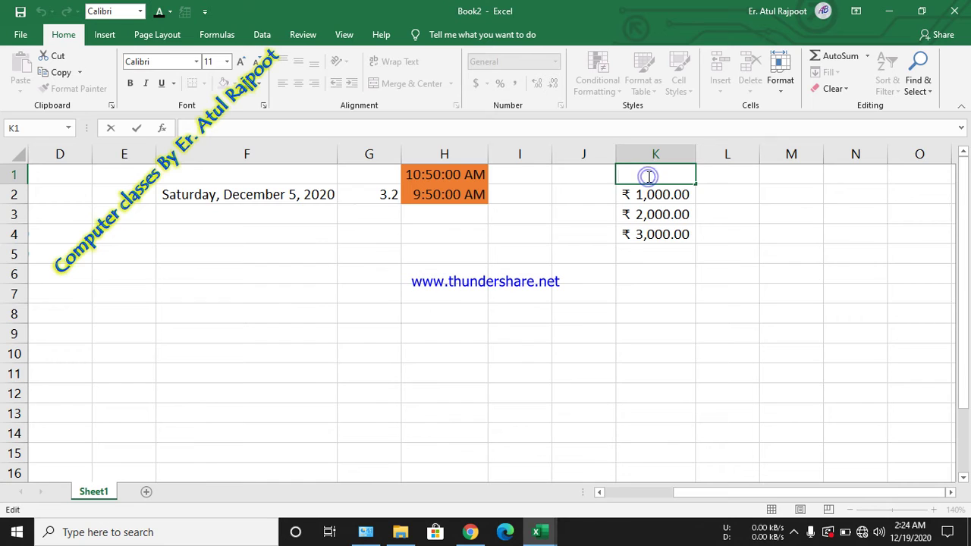
text(SALARY)
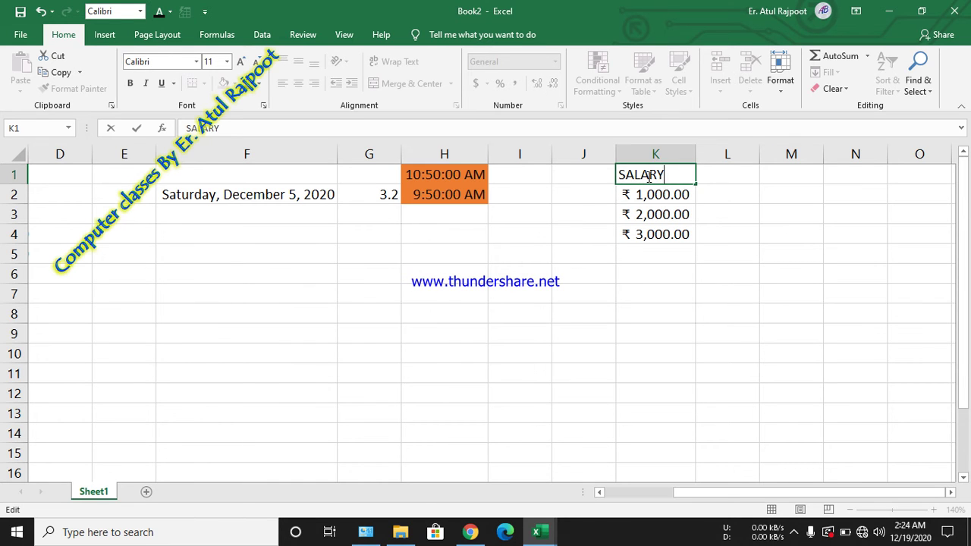
click(657, 154)
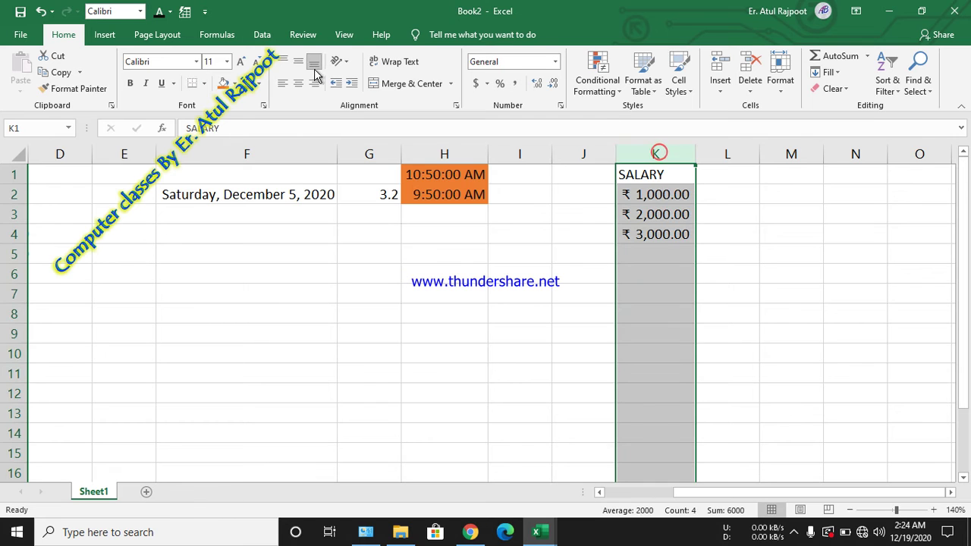
click(298, 83)
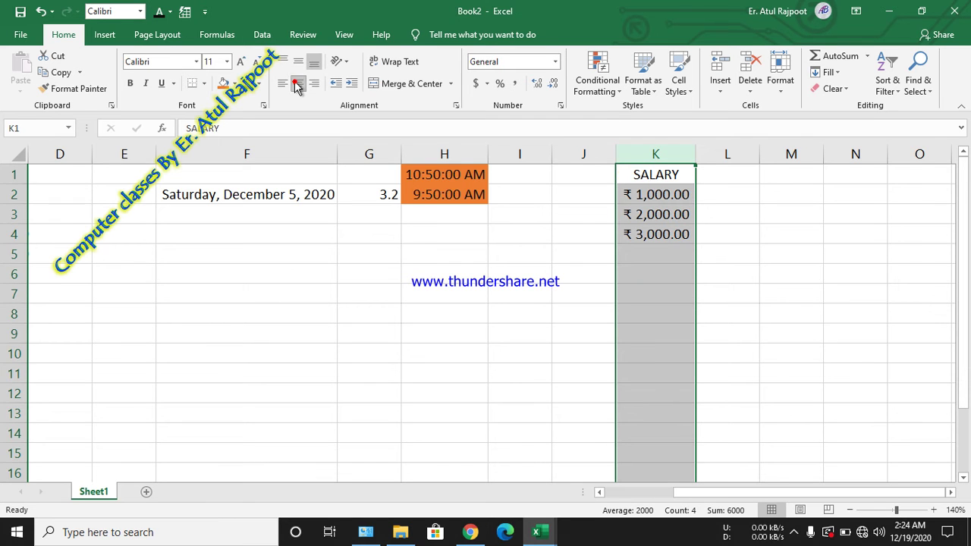
click(728, 282)
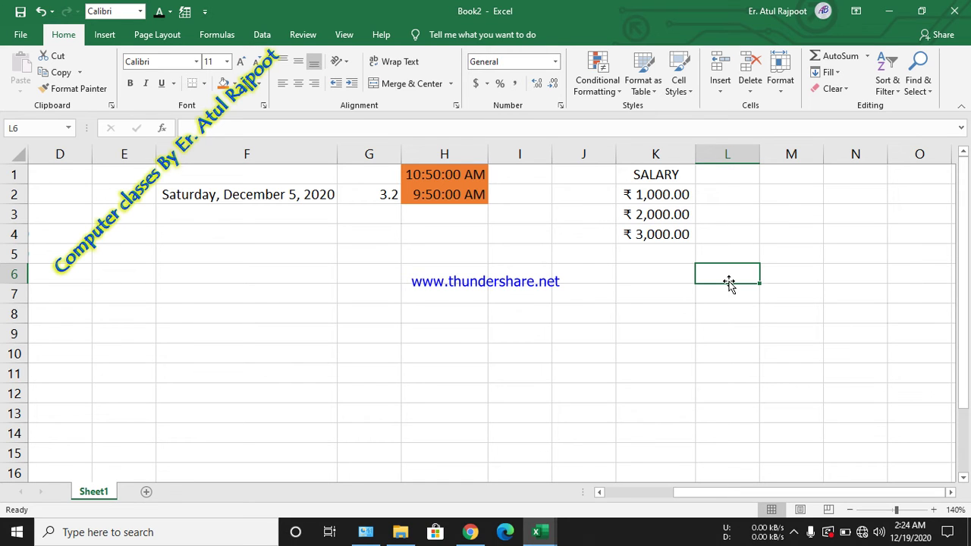
Apply the $ English (United States) Accounting format to the salary amounts in K2:K4
click(650, 197)
drag(649, 197, 657, 232)
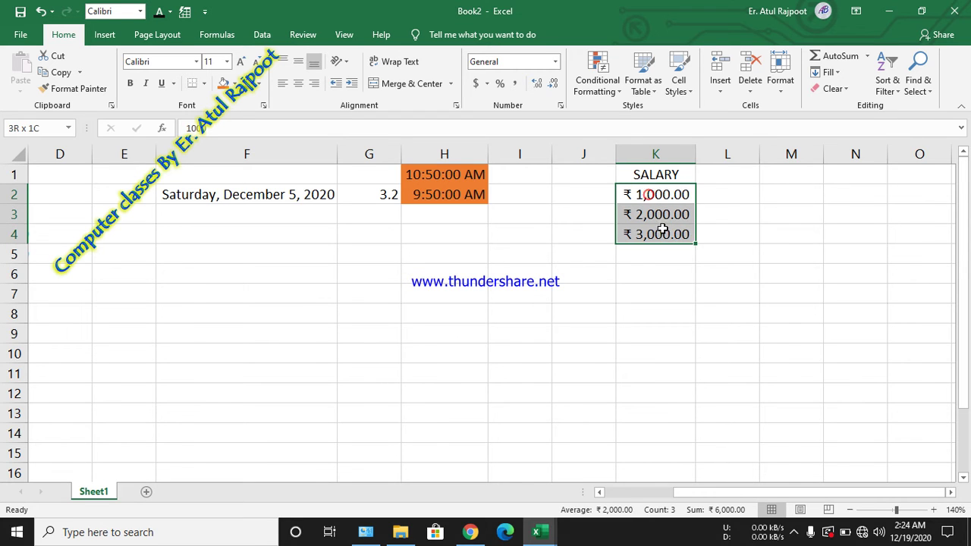
click(487, 83)
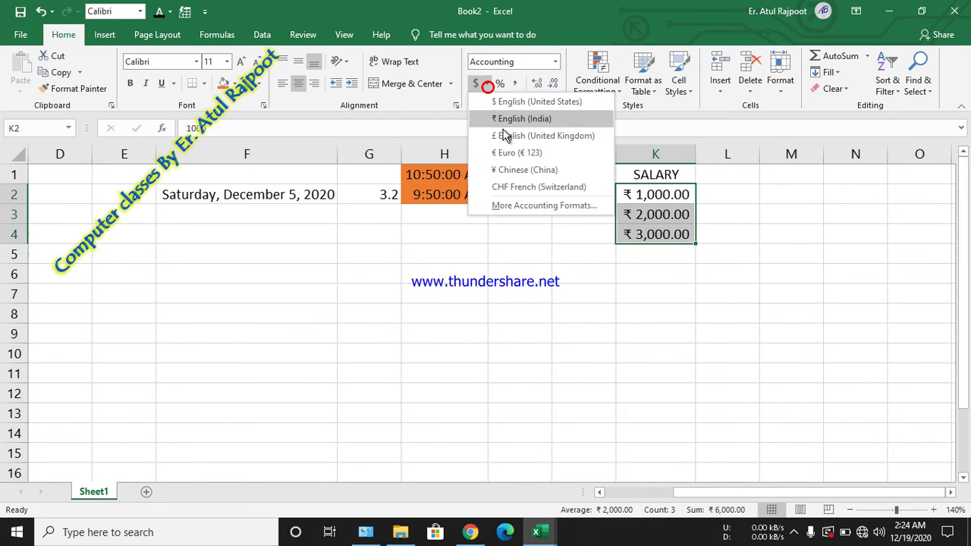
click(507, 101)
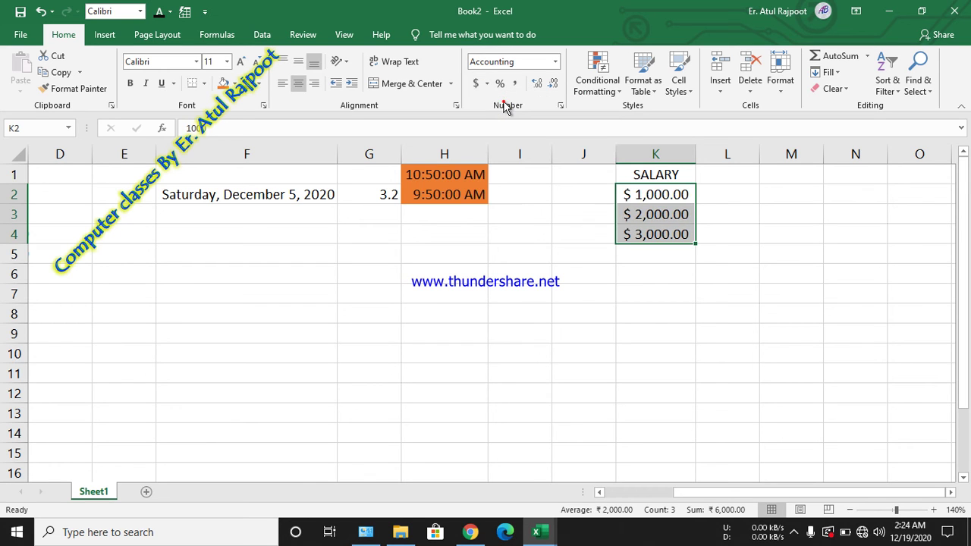
click(654, 319)
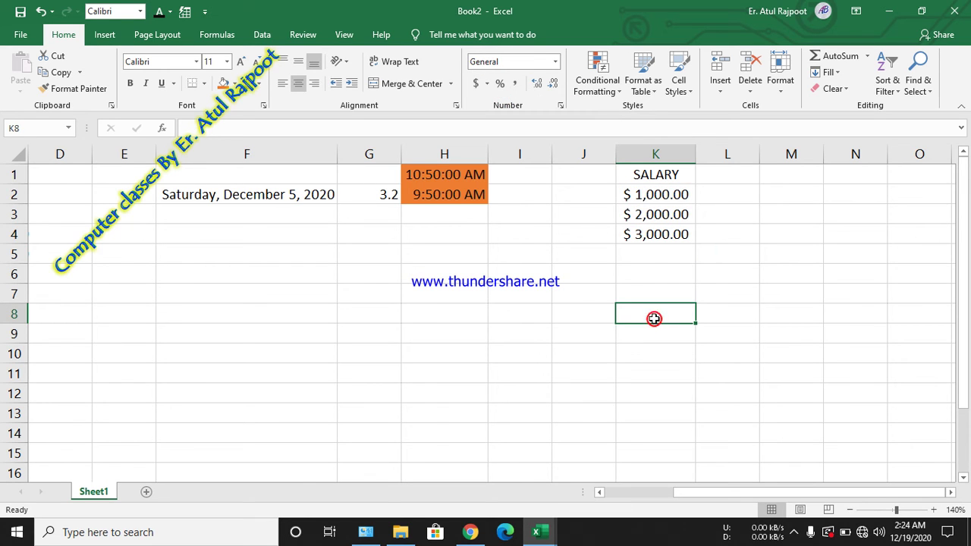
Switch to the lesson 6 PDF in Chrome and read the Content Alignment section on page 2
click(469, 533)
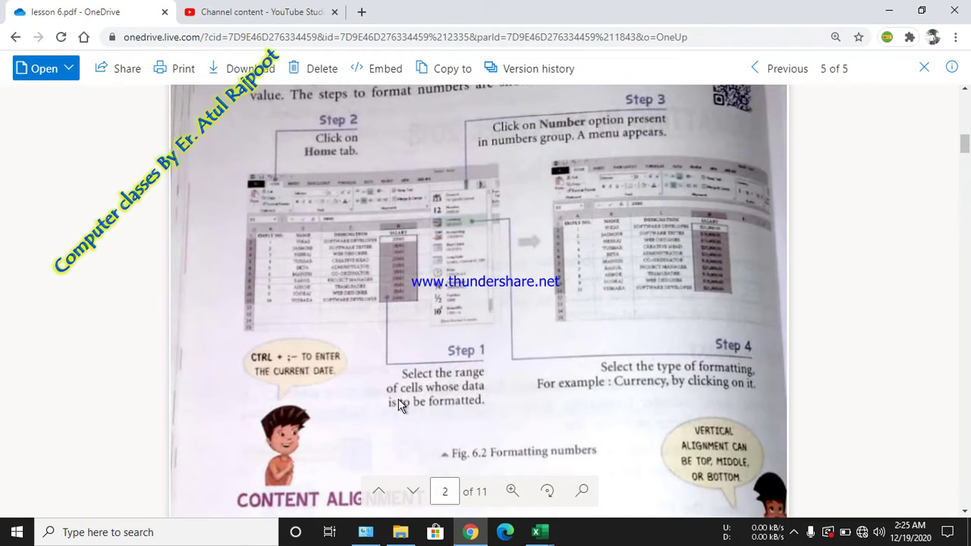
scroll(400, 406, down, 3)
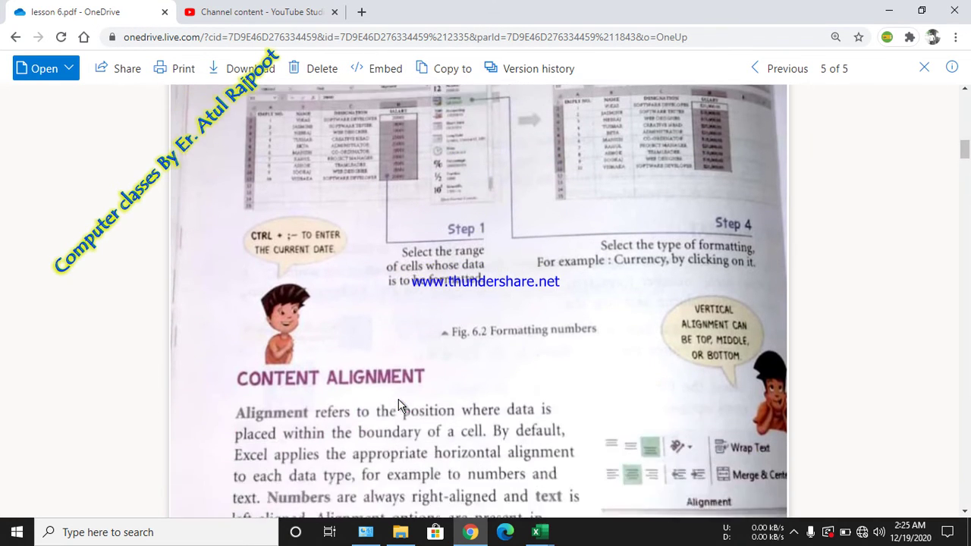
scroll(400, 406, down, 3)
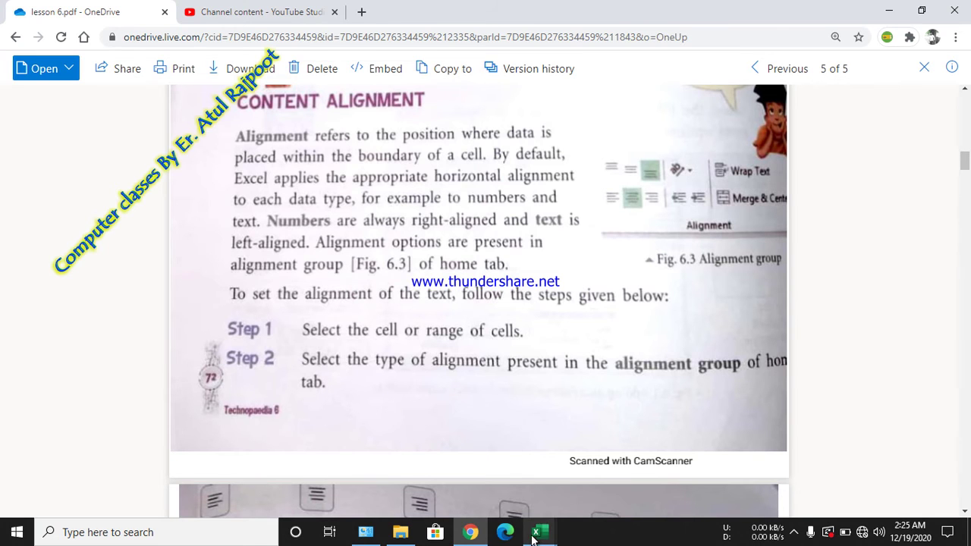
Switch back to the Book2 workbook in Excel and add a new worksheet
mouse_move(537, 533)
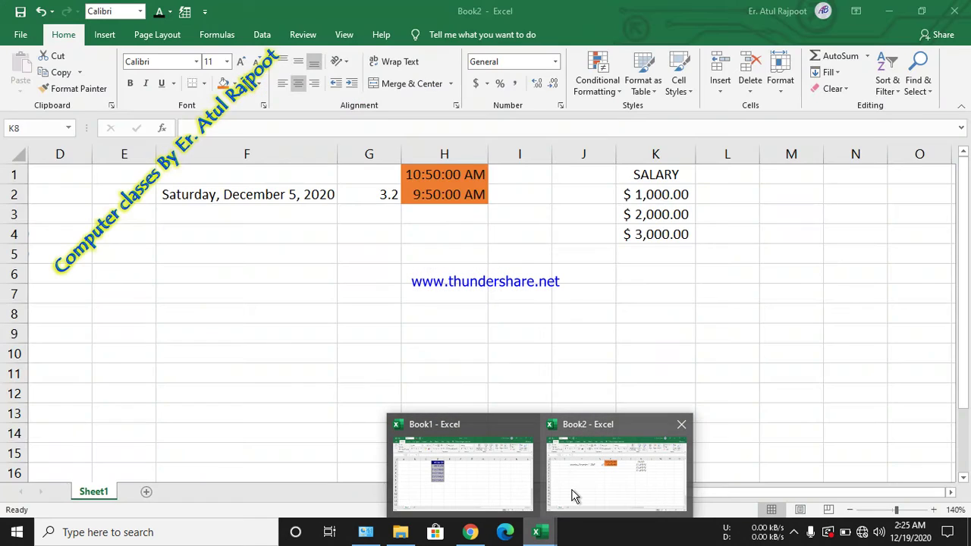
click(573, 495)
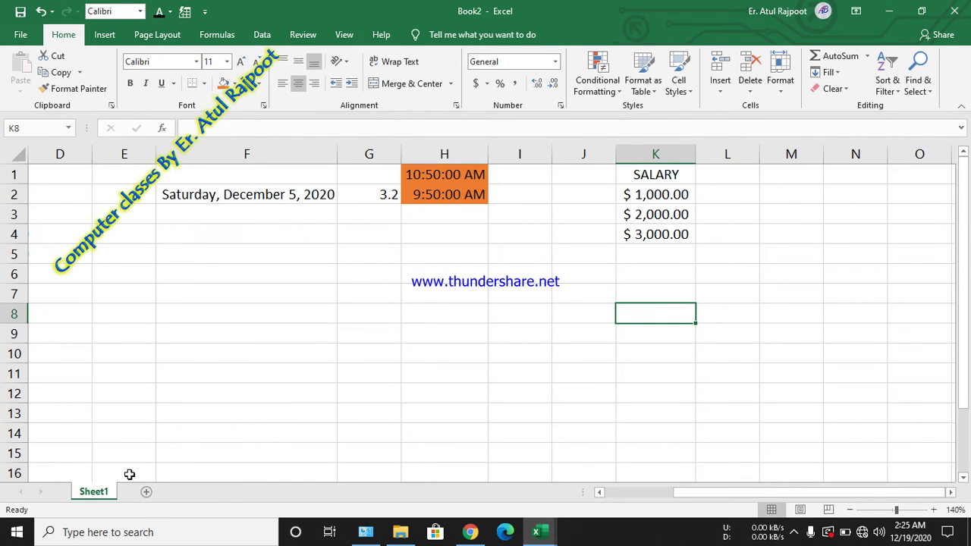
click(146, 495)
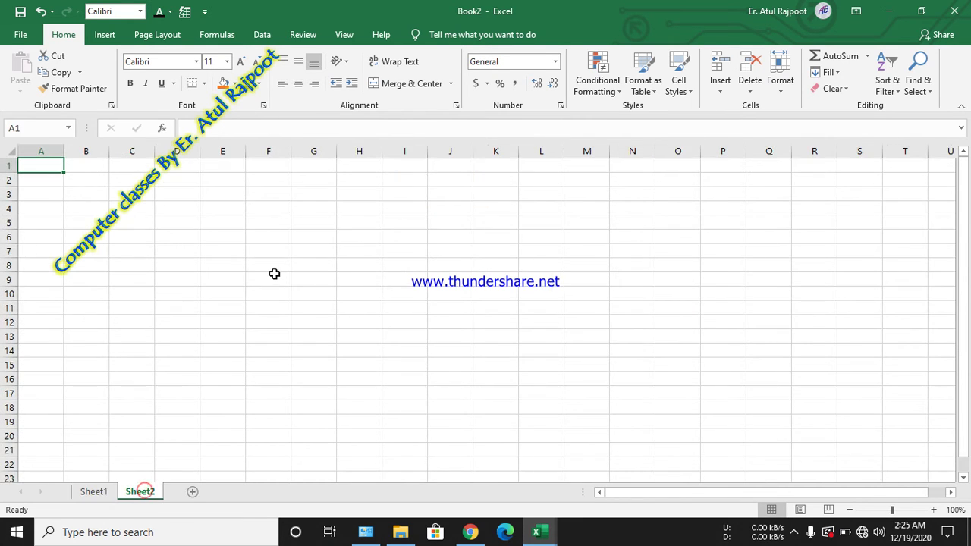
Widen column E to more than double its width and make row 1 several times taller on Sheet2
click(934, 510)
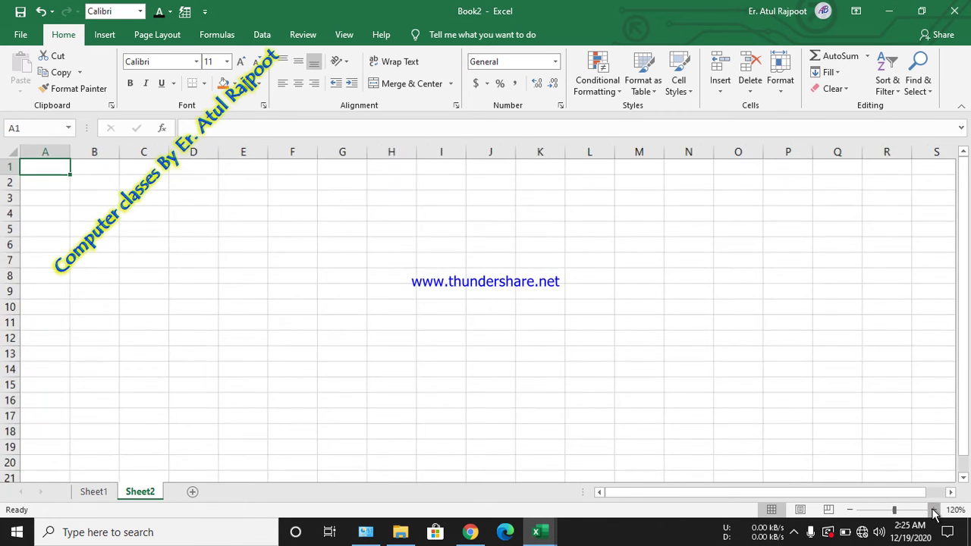
click(934, 510)
click(934, 510)
click(934, 510)
click(934, 510)
click(934, 510)
click(933, 510)
click(934, 510)
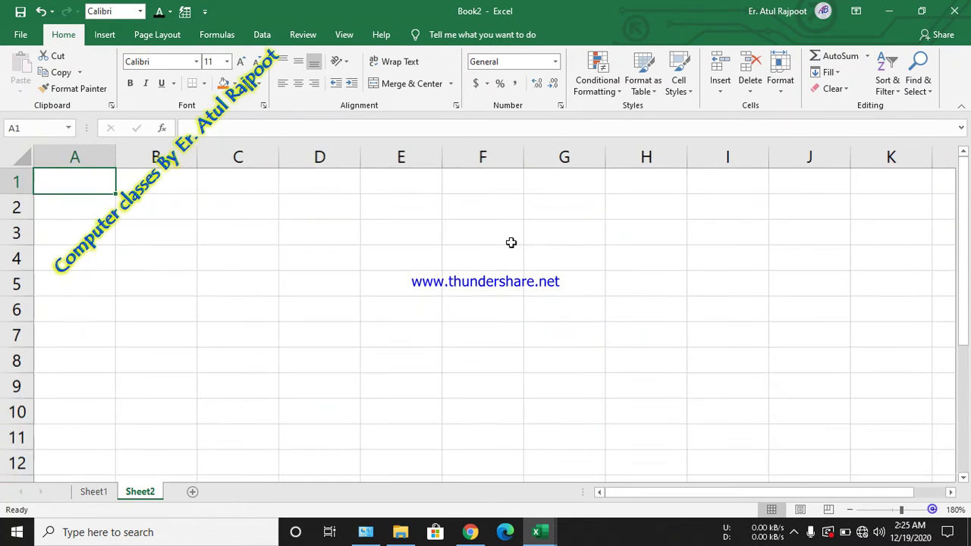
click(419, 158)
drag(443, 156, 556, 173)
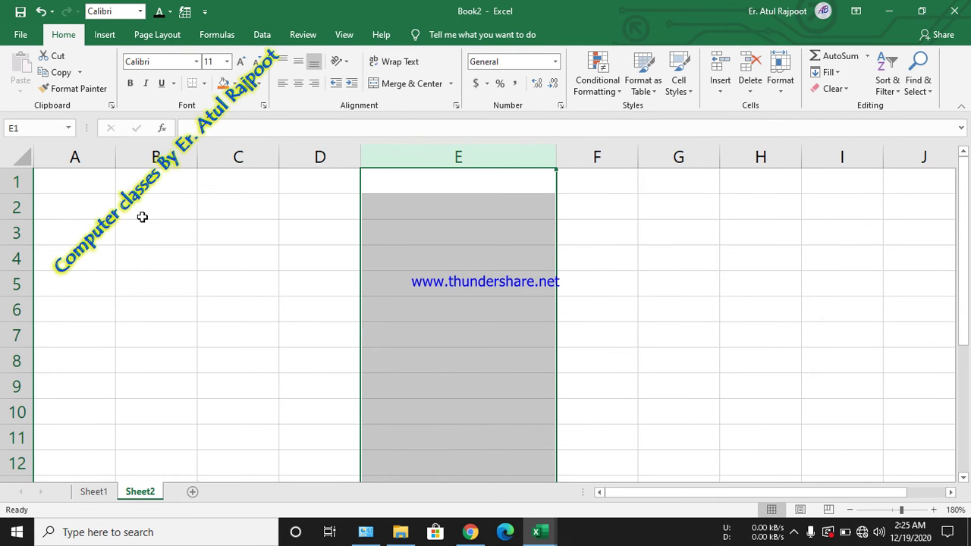
drag(24, 194, 23, 263)
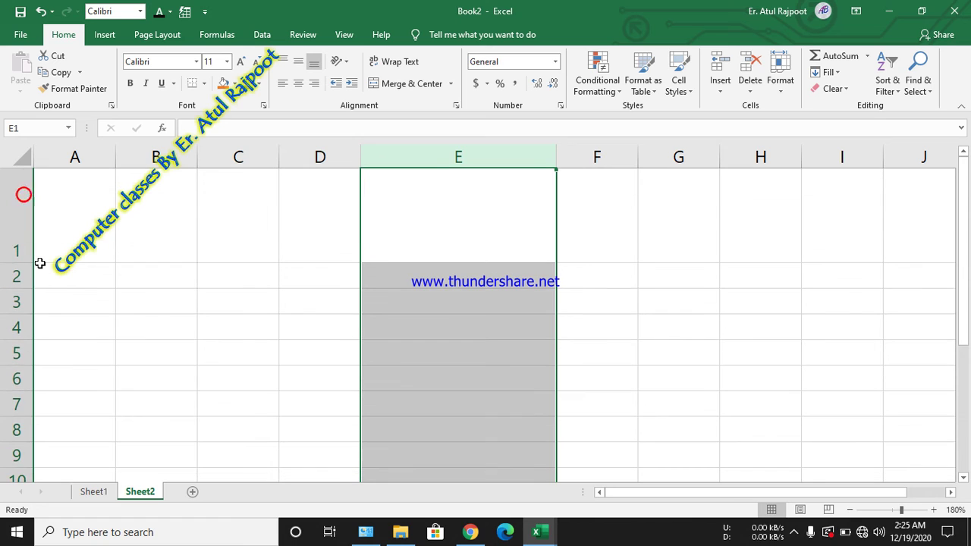
Enter the number 123 in cell E1 and compare its default alignment with the empty cell D1
click(461, 196)
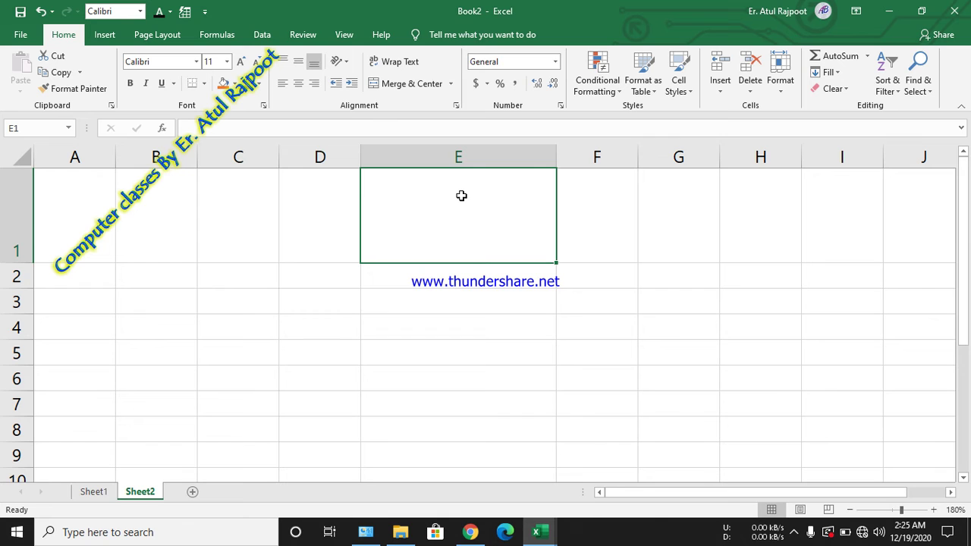
text(123)
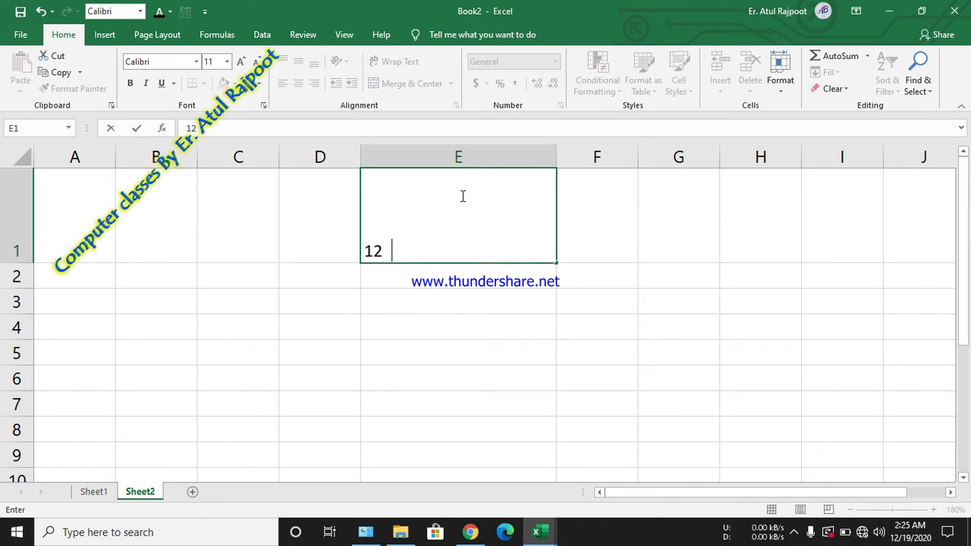
click(592, 229)
click(478, 233)
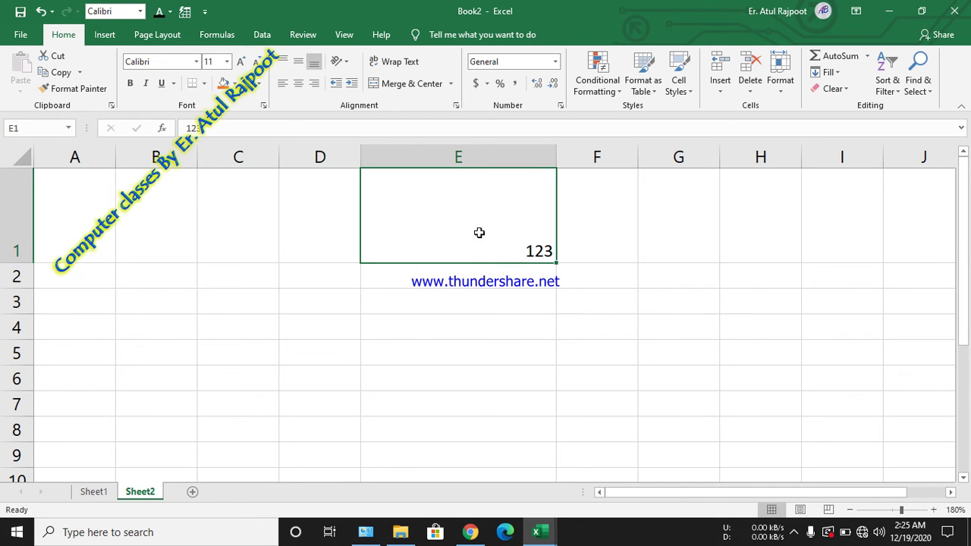
click(281, 247)
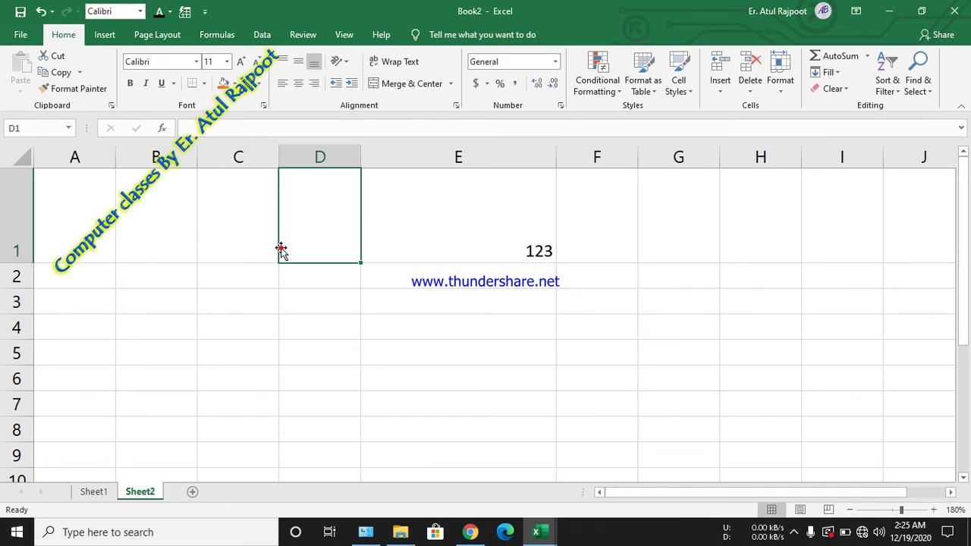
click(510, 223)
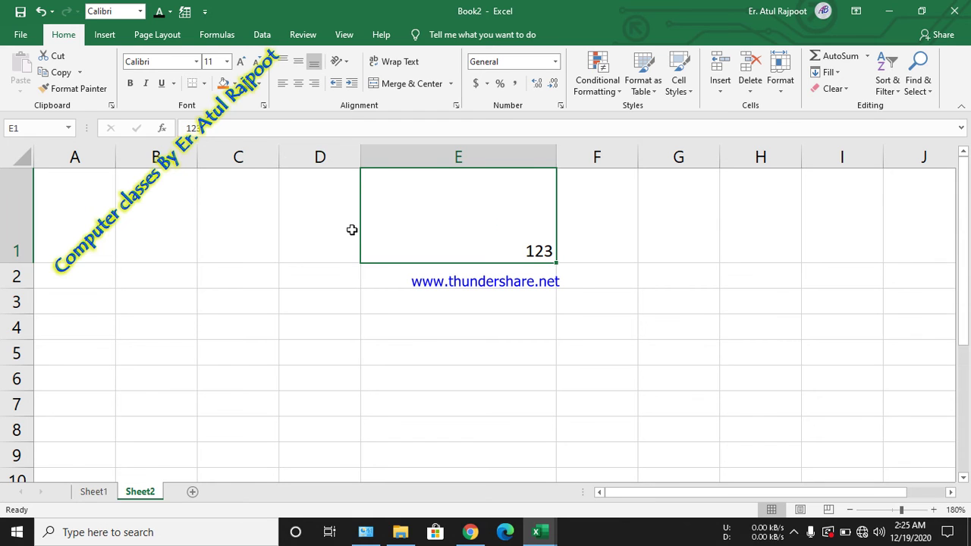
Enter a lowercase first name as sample text in cell D1 and reselect the cell
click(313, 231)
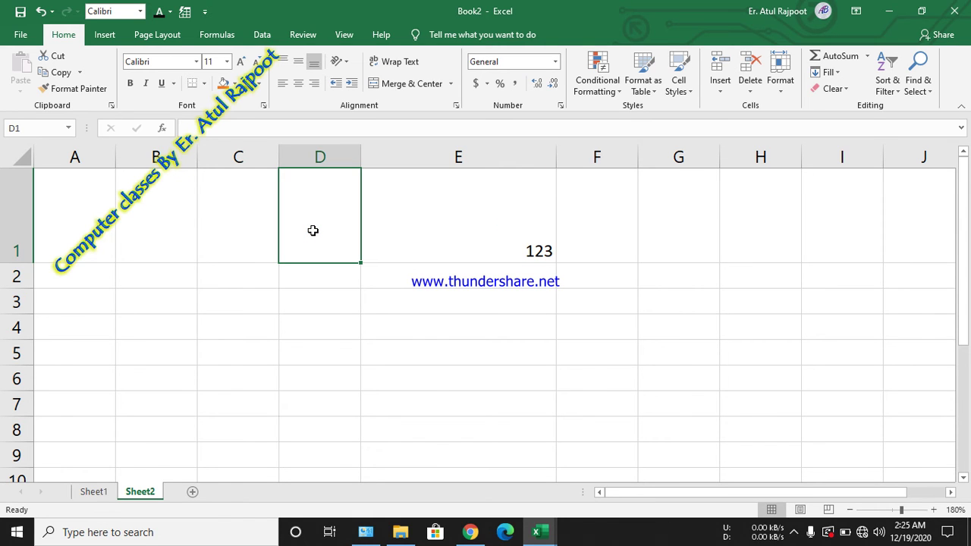
text(a)
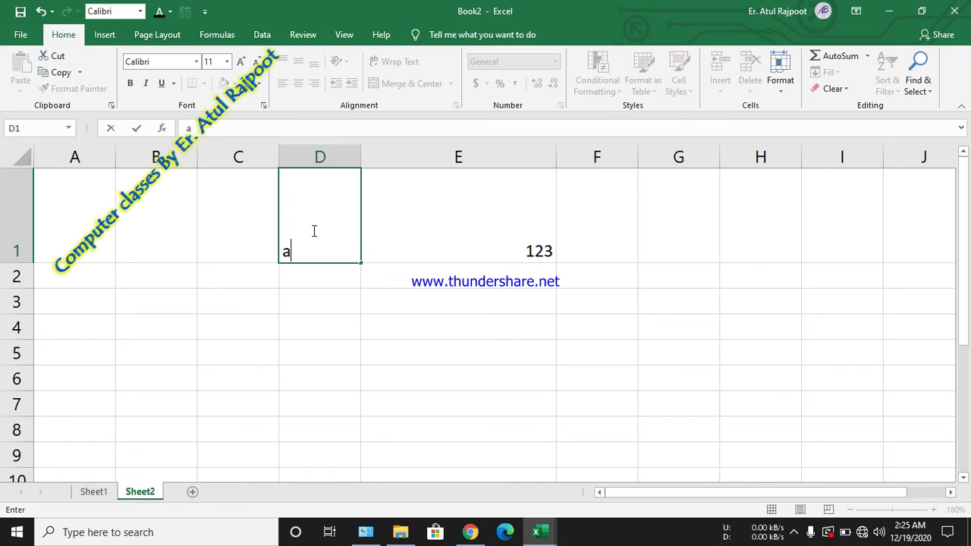
text(tul)
click(411, 283)
click(293, 228)
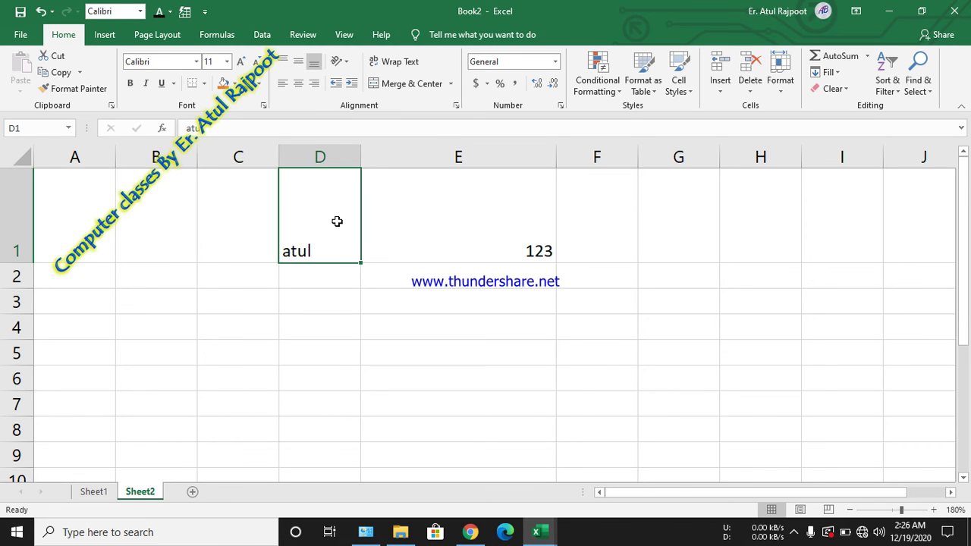
Try the right, centre and left horizontal alignments on the text in D1, ending with it centred
click(316, 83)
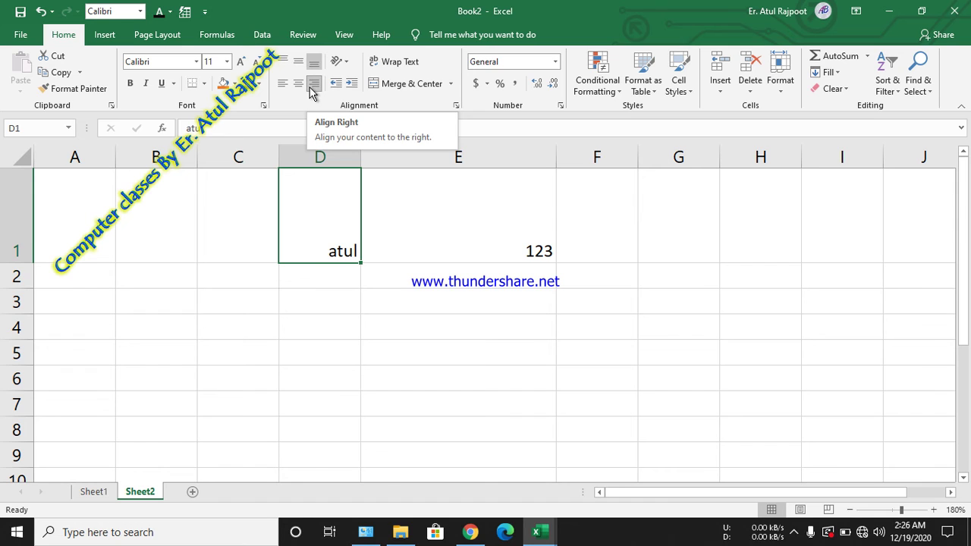
click(298, 85)
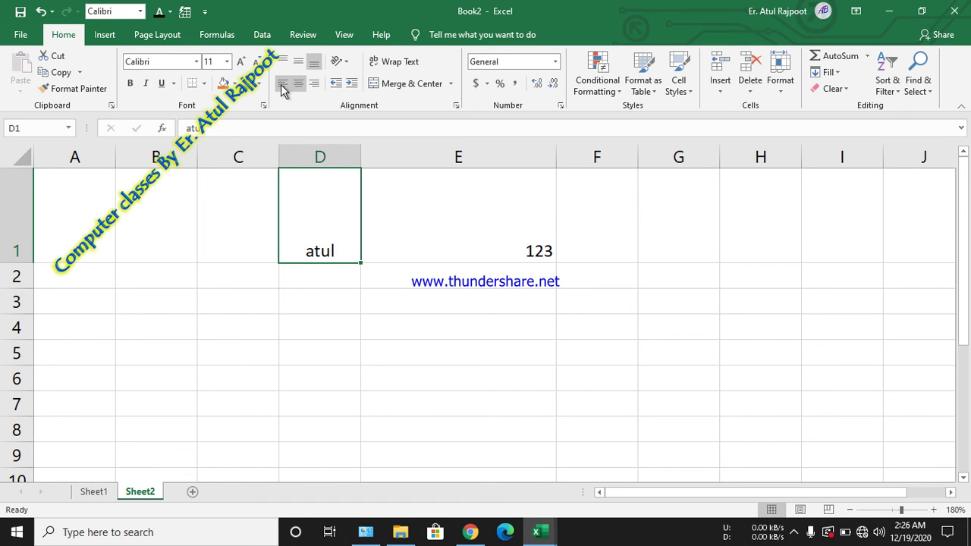
click(282, 84)
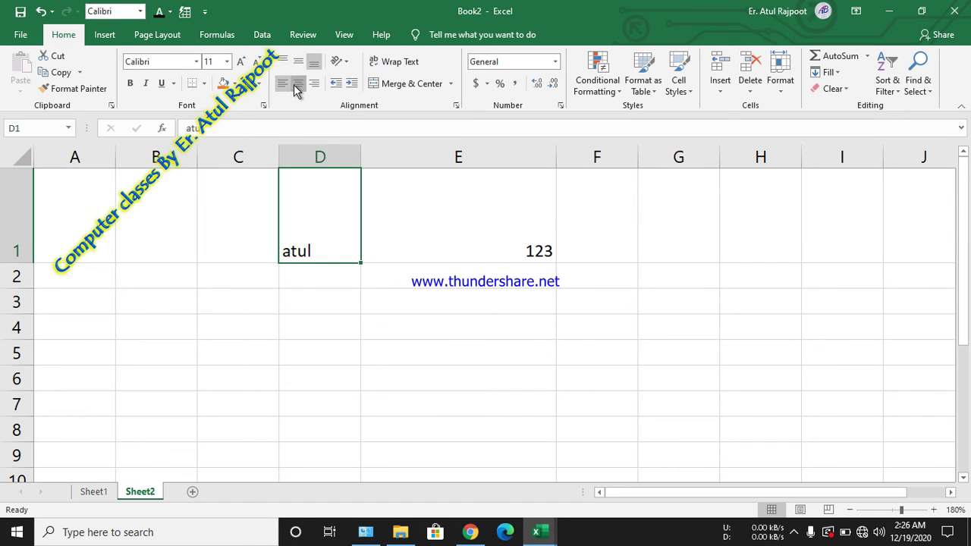
click(296, 84)
click(314, 83)
click(283, 88)
click(297, 85)
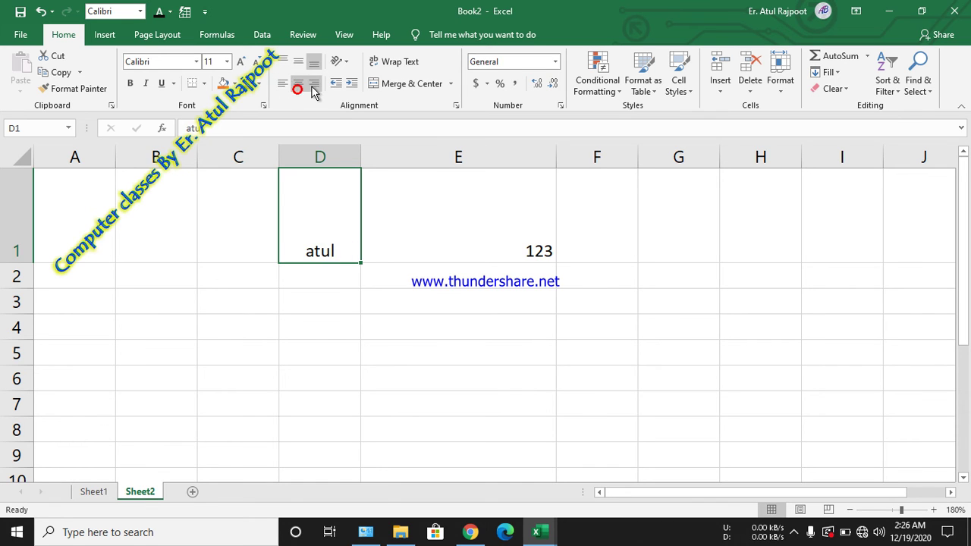
Try right and centre horizontal alignment on the text in D1, and cycle its vertical alignment through middle, top and bottom, ending centred at the bottom
click(311, 85)
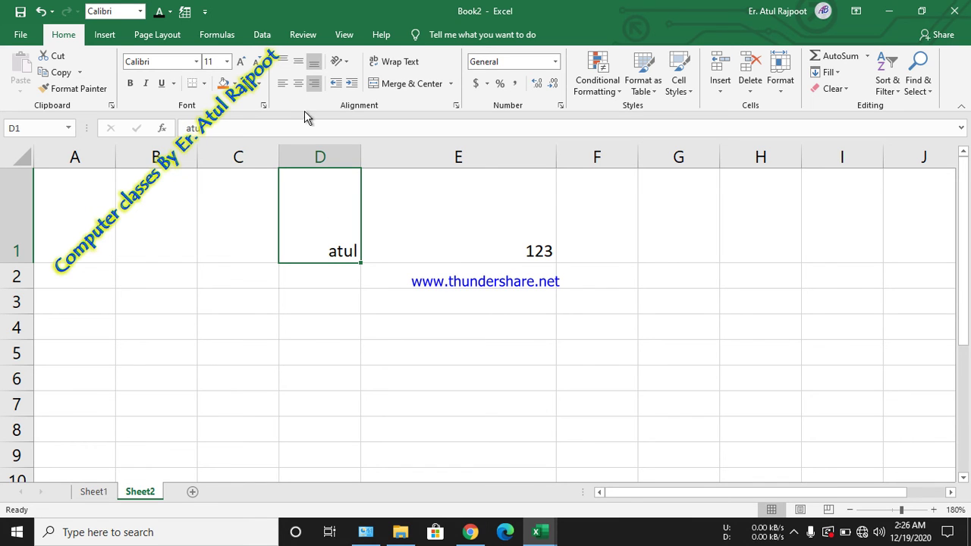
click(297, 84)
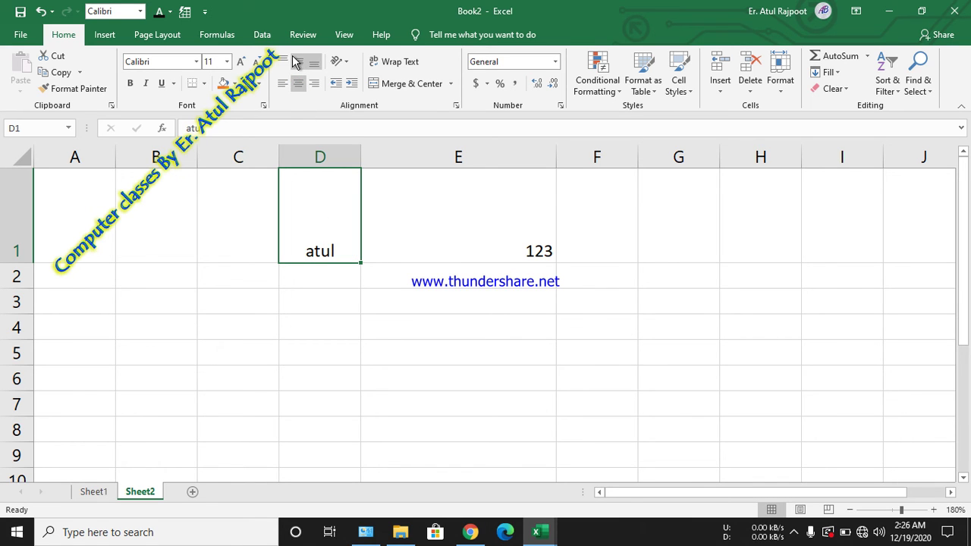
click(298, 62)
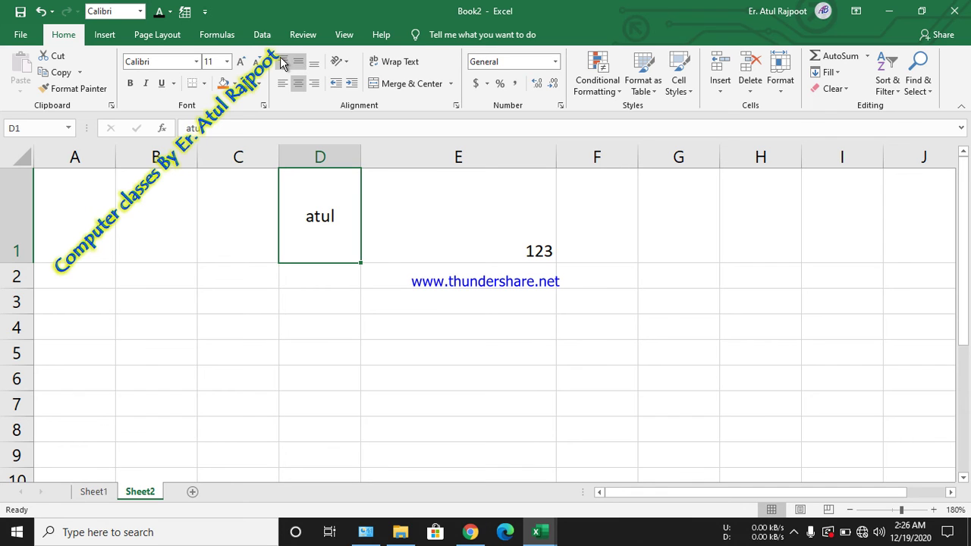
click(281, 60)
click(301, 62)
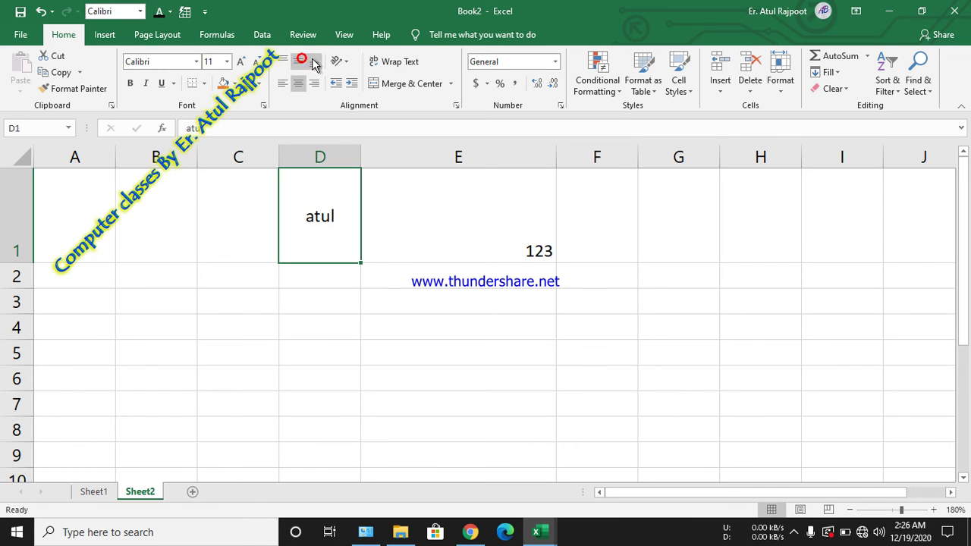
click(315, 61)
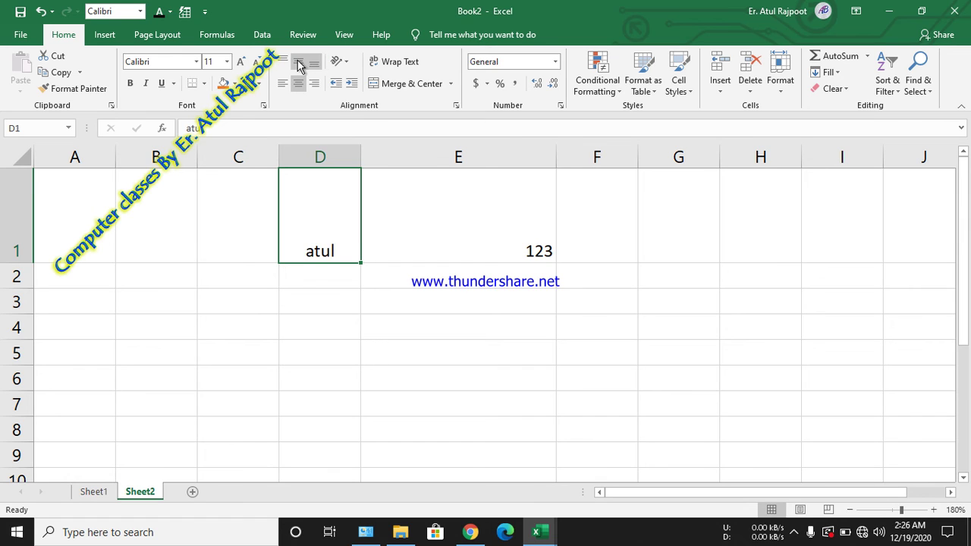
click(298, 62)
click(286, 61)
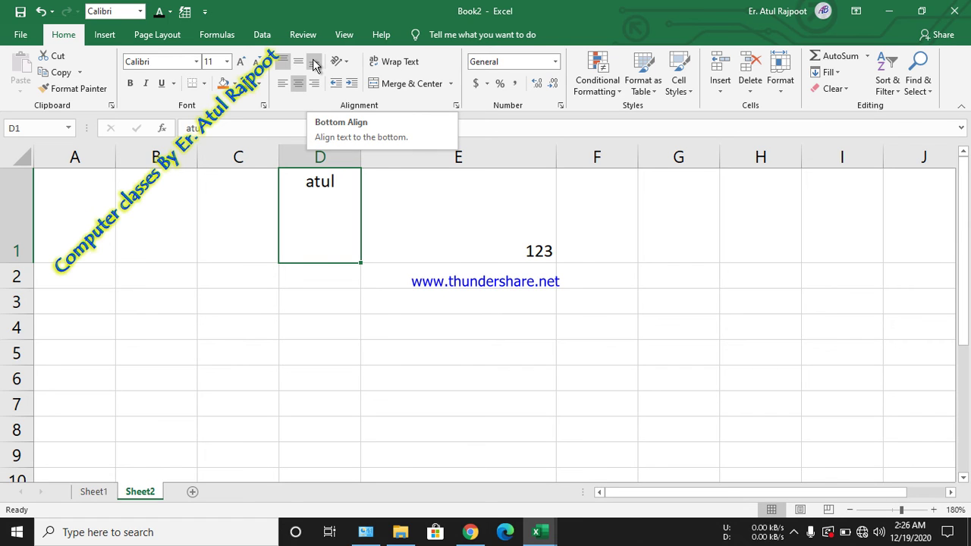
click(314, 64)
click(298, 62)
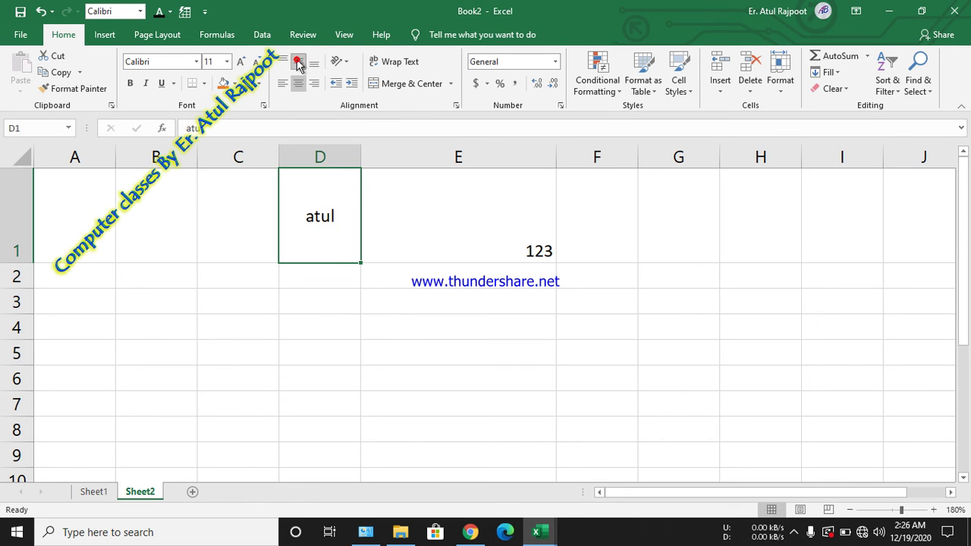
click(284, 63)
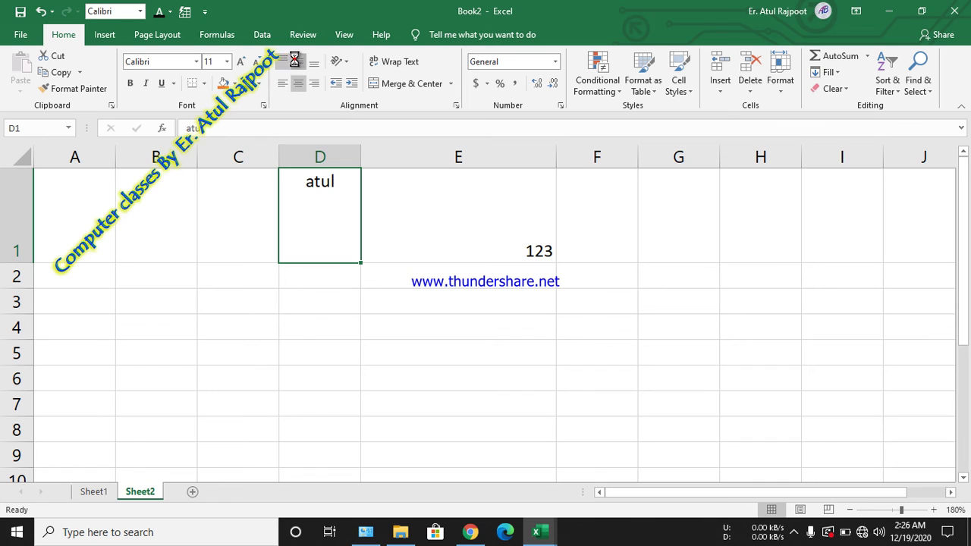
click(298, 61)
click(314, 64)
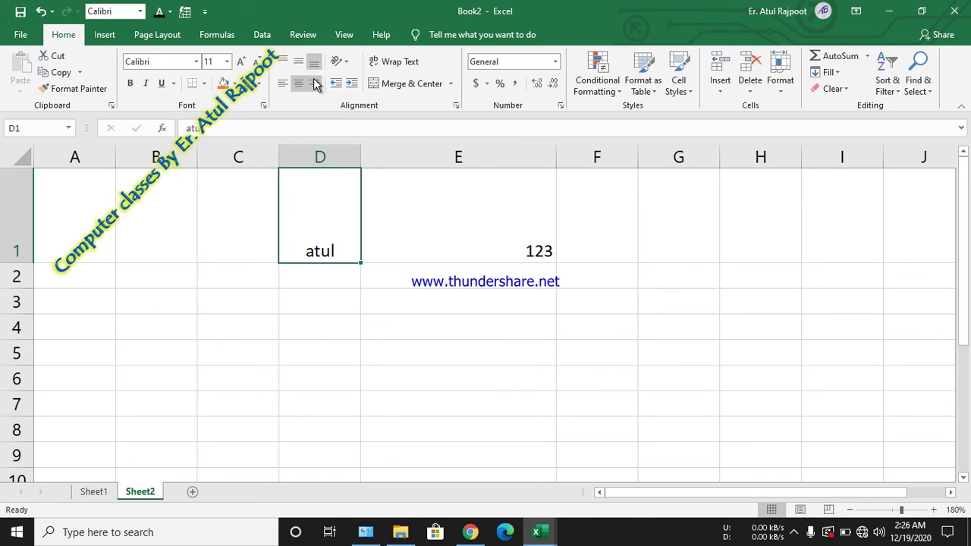
Try the right and centre horizontal alignments on the text in D1 again, ending with it left-aligned
click(315, 83)
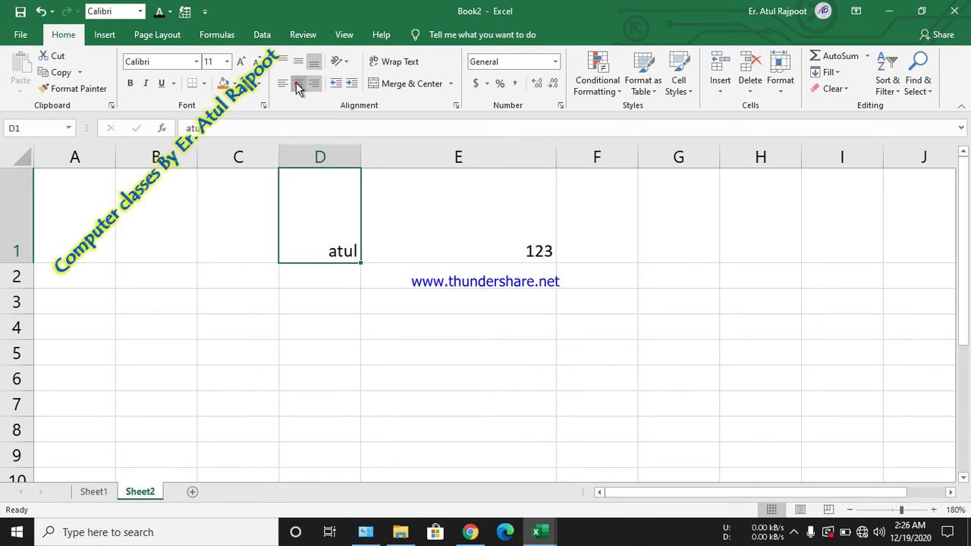
click(298, 83)
click(280, 84)
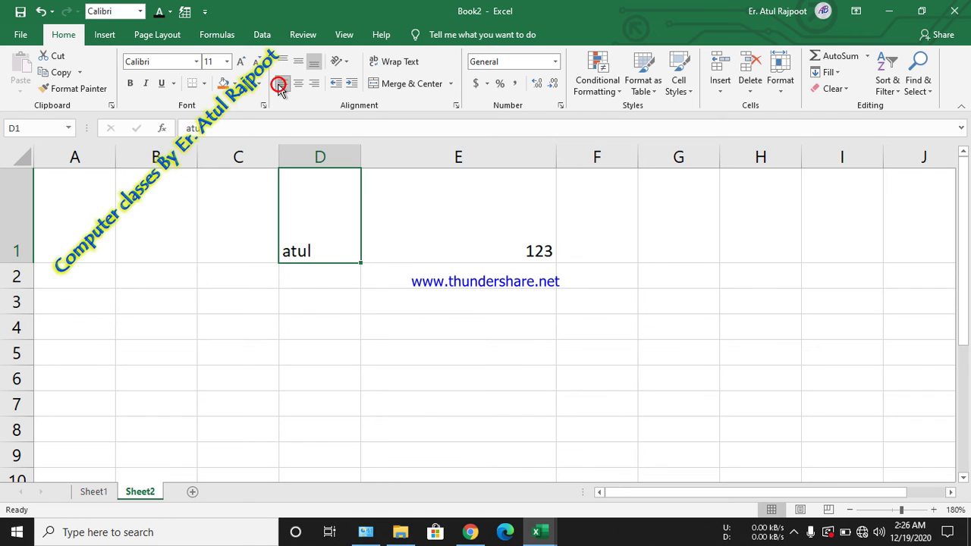
Try centre alignment on the number 123 in E1, leave it left-aligned, and select the whole sheet
click(534, 249)
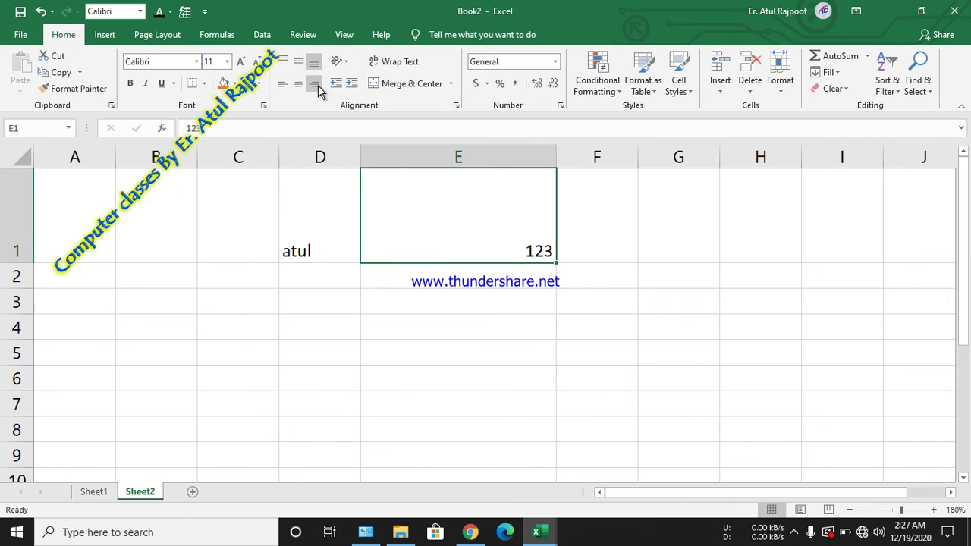
click(296, 84)
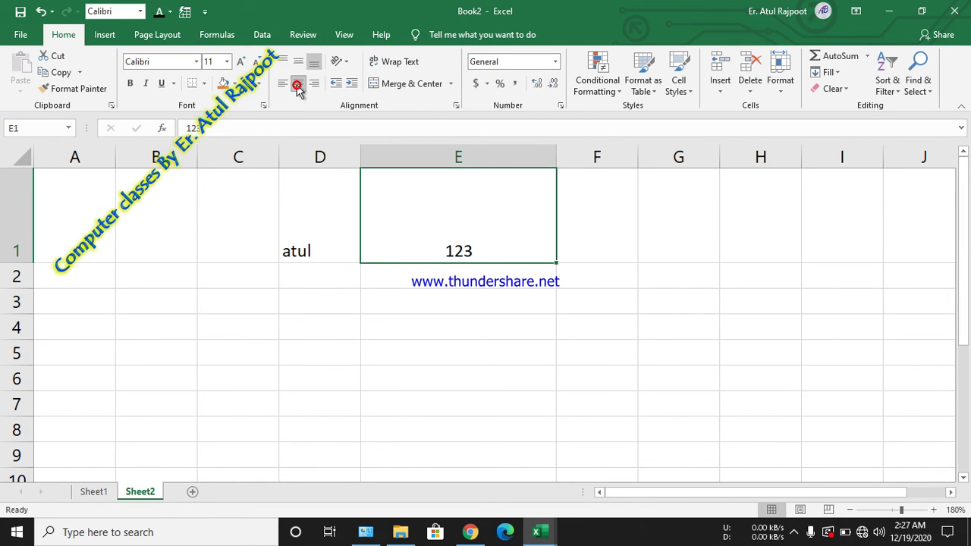
click(281, 85)
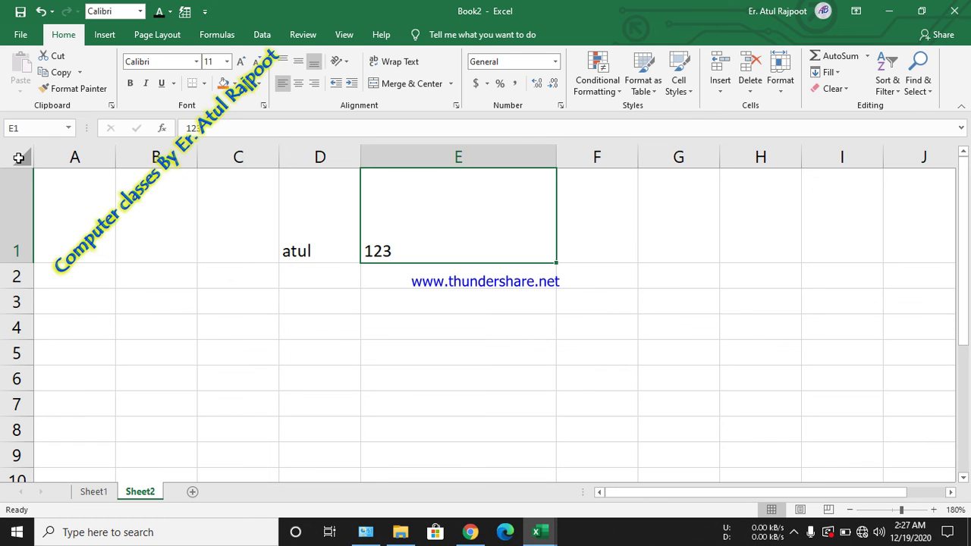
click(18, 158)
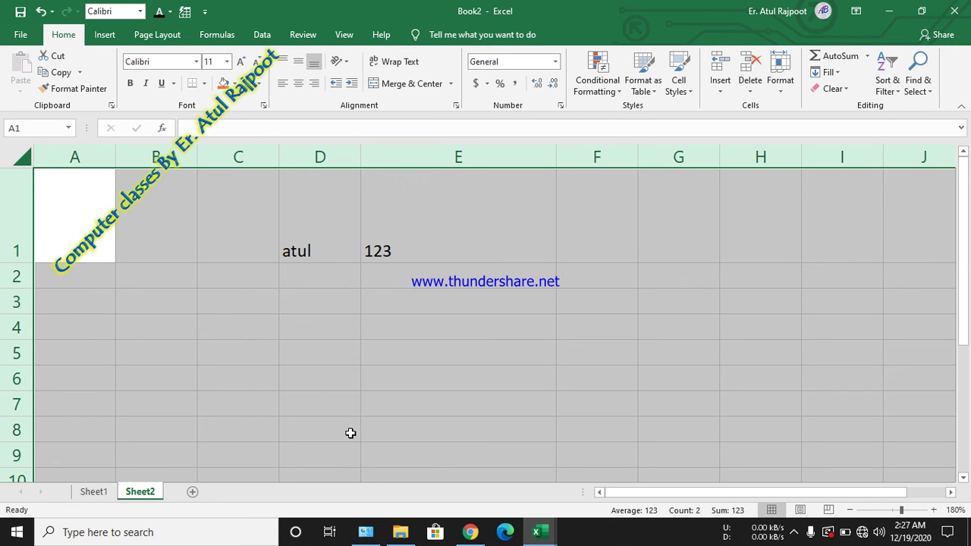
Return to Sheet1, try to open the recent workbook class 7th.xlsx, and open how to insert chart.xlsx instead
click(98, 497)
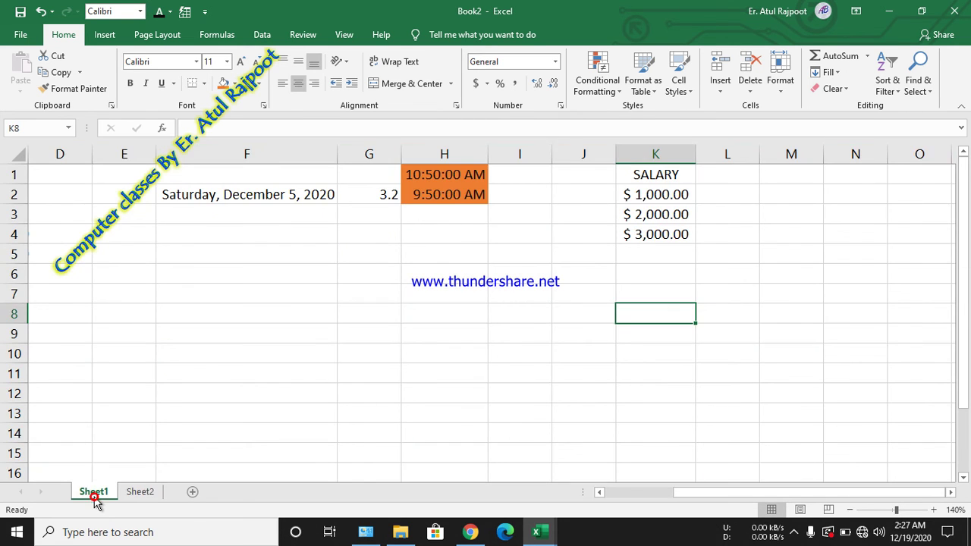
click(673, 230)
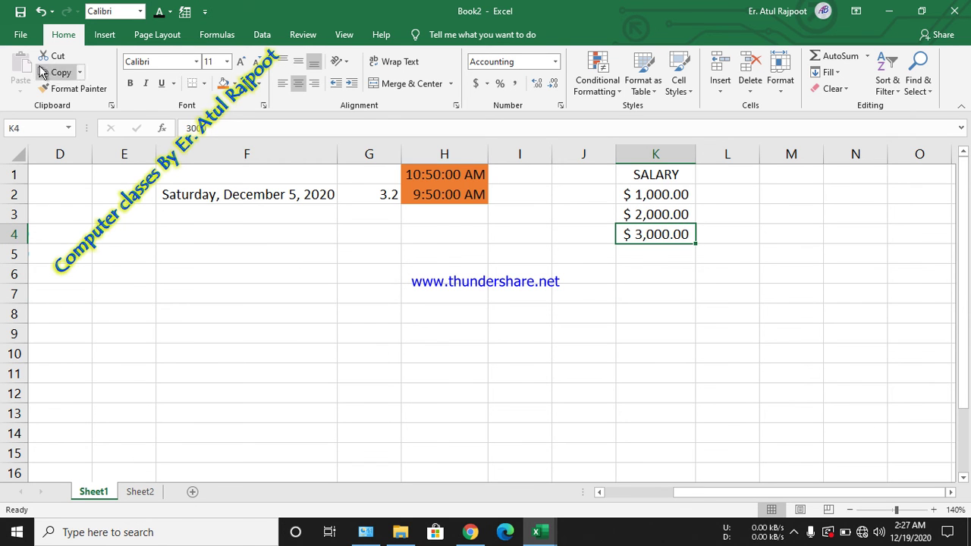
click(17, 34)
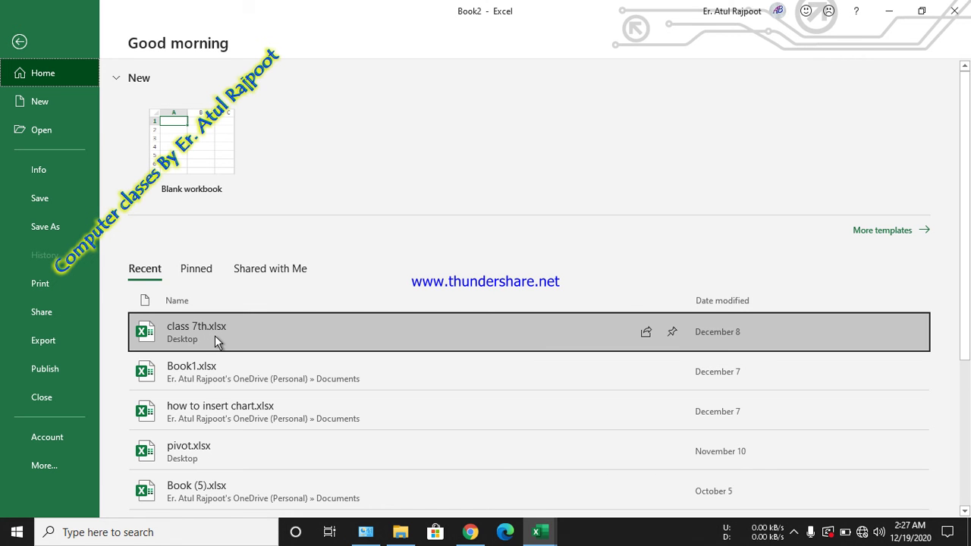
click(215, 335)
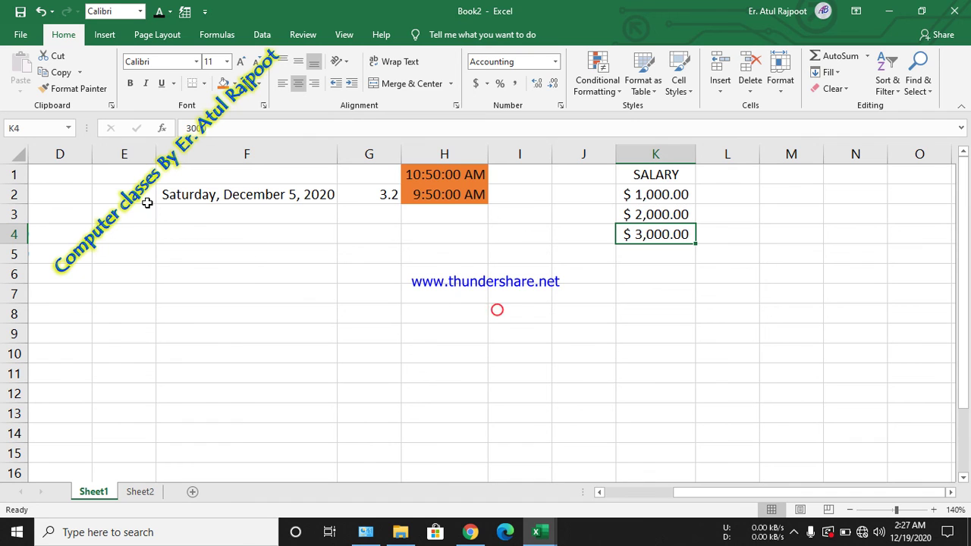
click(20, 33)
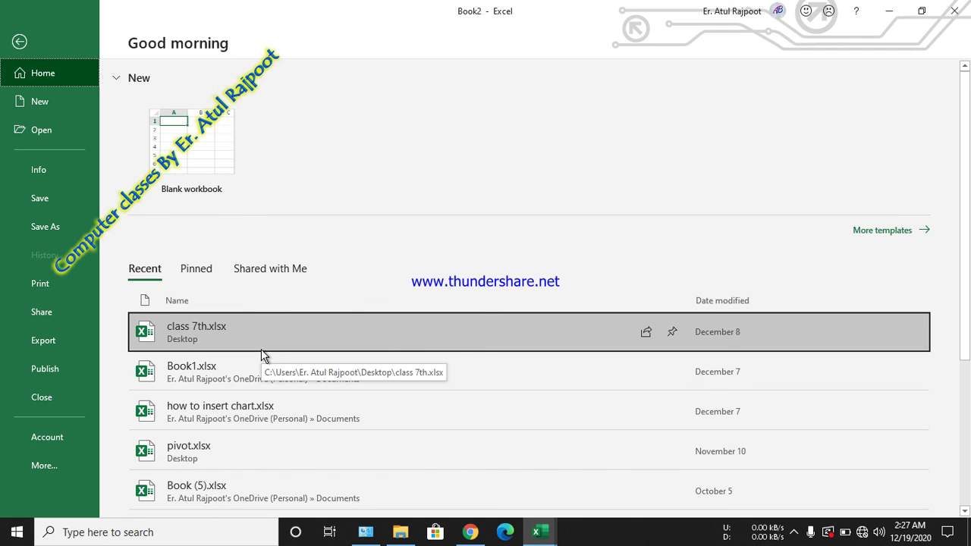
click(232, 404)
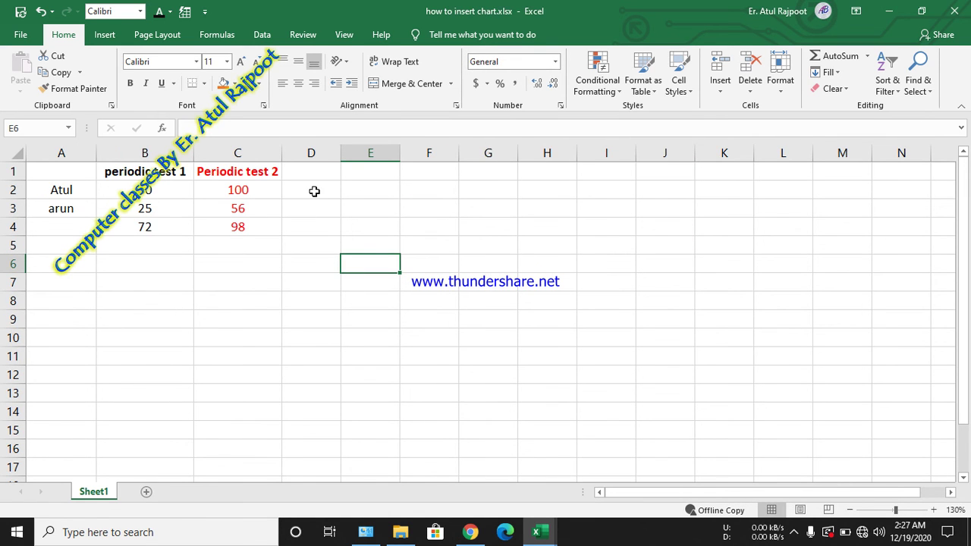
Left-align the periodic test table in A1:C4 and try top vertical alignment, ending with middle alignment
click(13, 157)
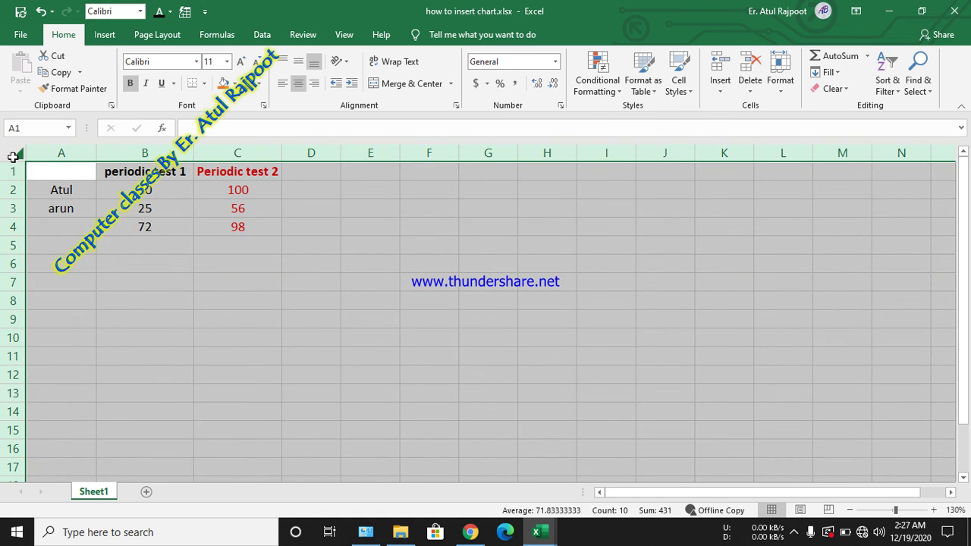
click(311, 216)
drag(67, 173, 253, 226)
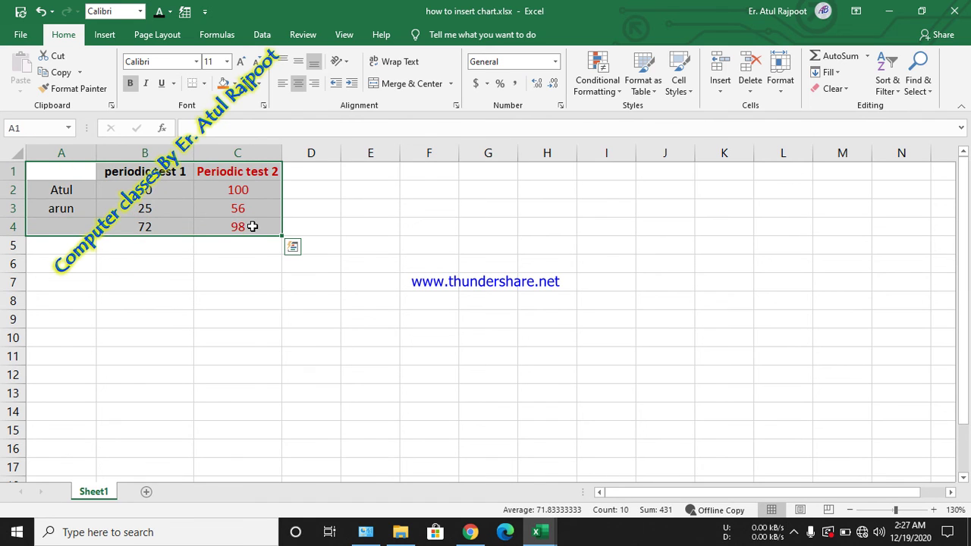
click(277, 84)
click(282, 66)
click(301, 64)
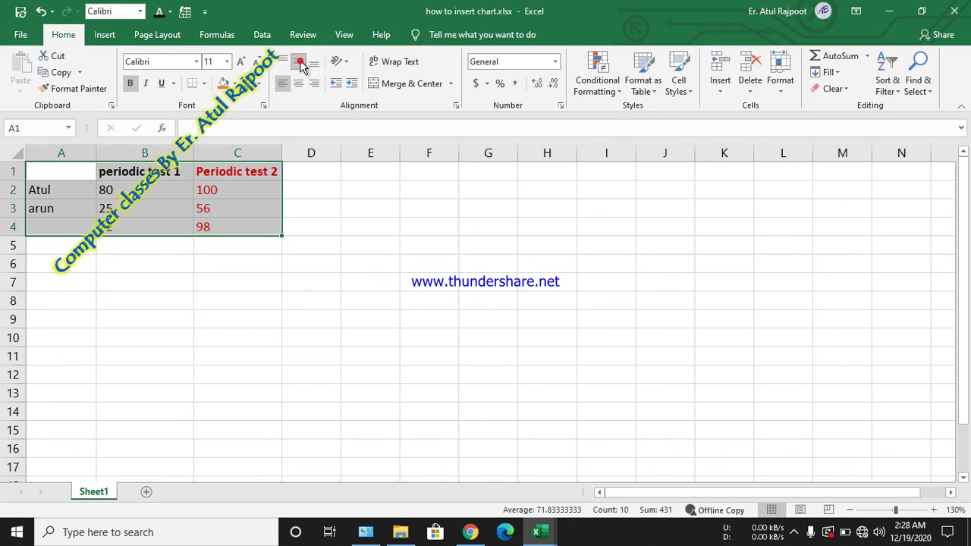
Make rows 1 to 4 of the periodic test table about two to three times taller
click(66, 215)
click(134, 212)
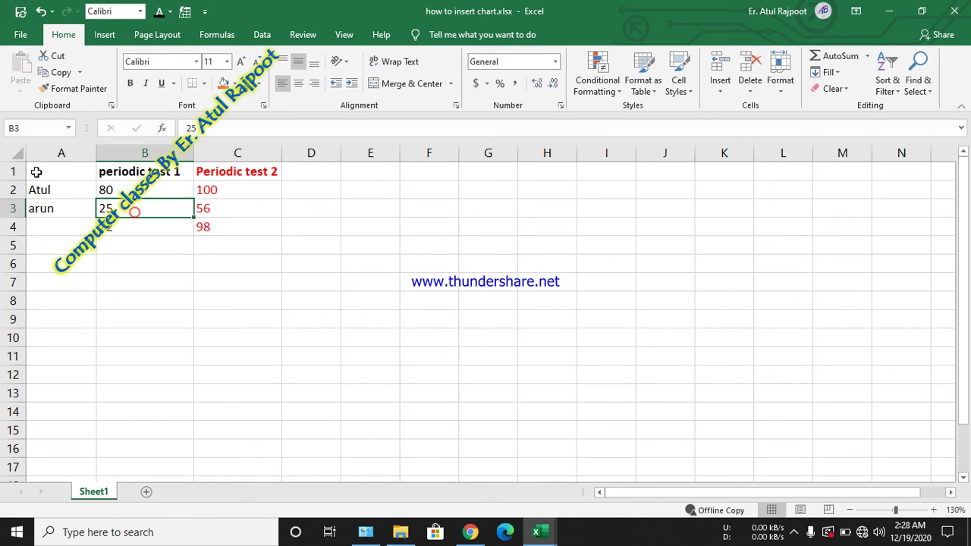
click(36, 173)
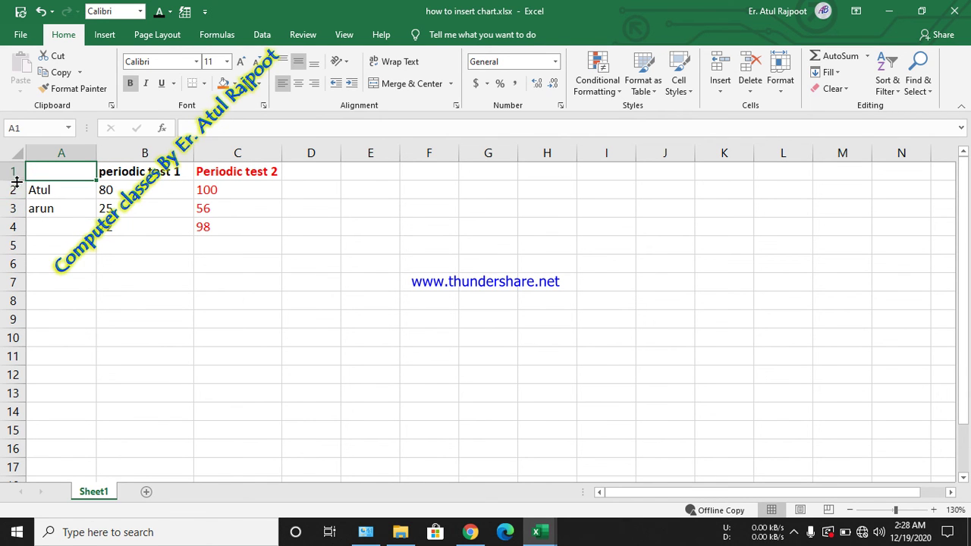
drag(16, 180, 15, 290)
click(14, 224)
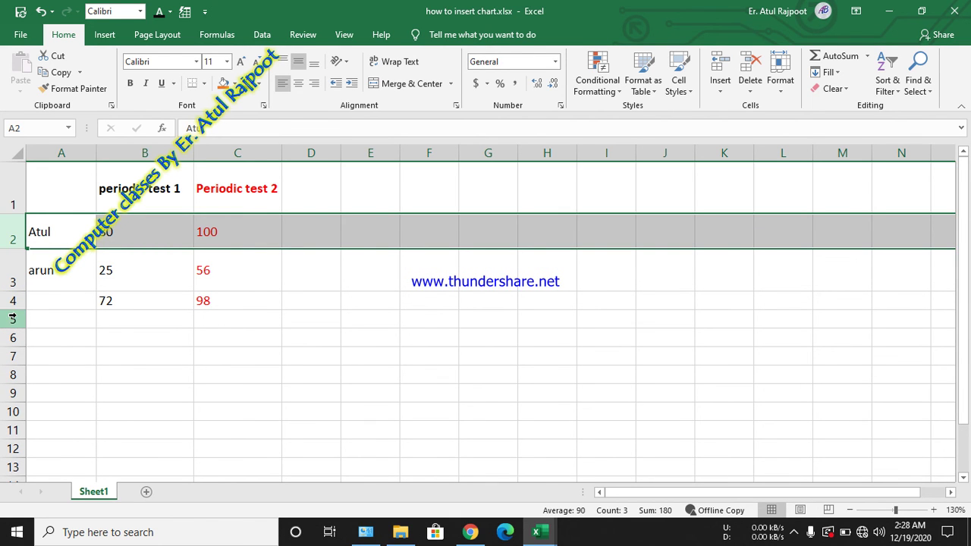
drag(16, 307, 15, 331)
Enter a lowercase first name in the empty name cell A4 of the periodic test table
click(42, 313)
text(a)
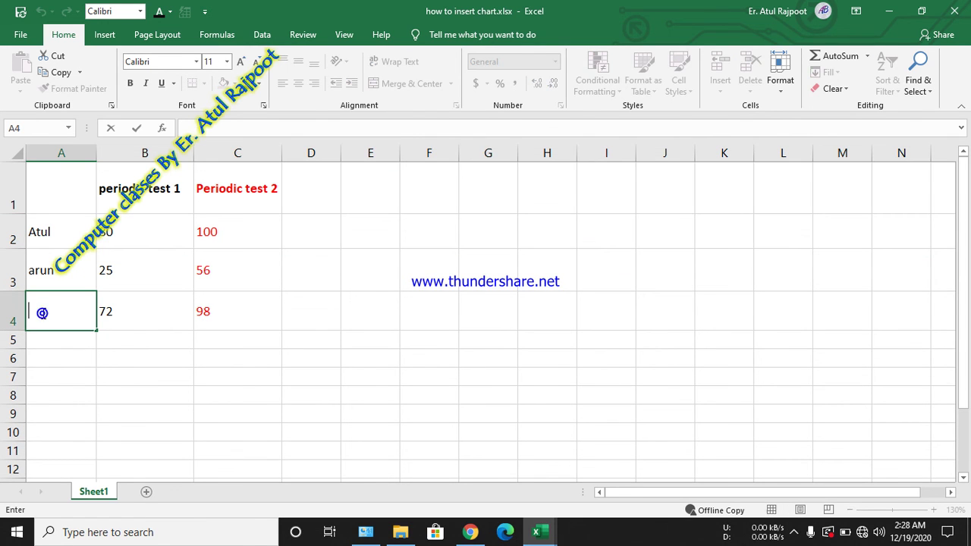
text(jay)
click(217, 292)
Try centre and bottom alignment on the periodic test table A1:C4, ending with it right-aligned horizontally and top-aligned vertically
drag(48, 179, 233, 303)
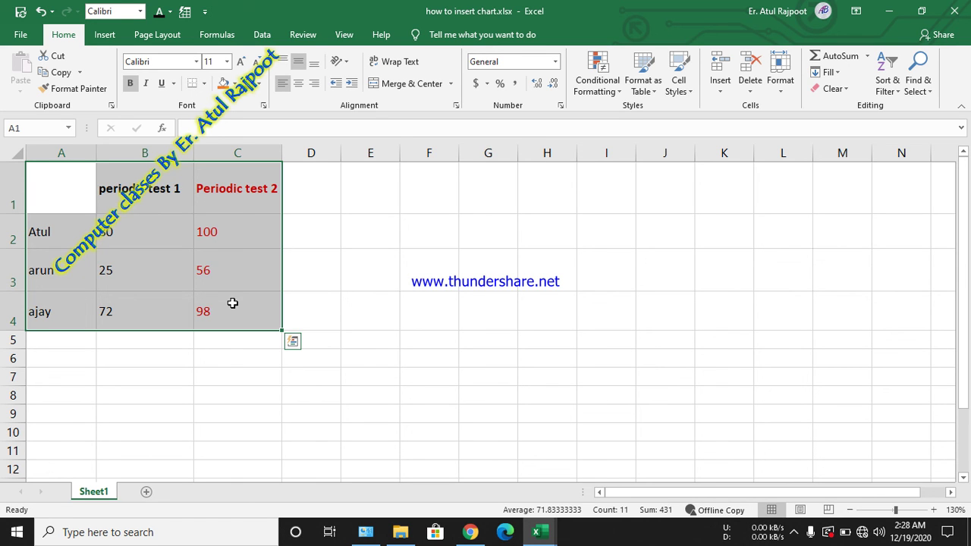
click(299, 86)
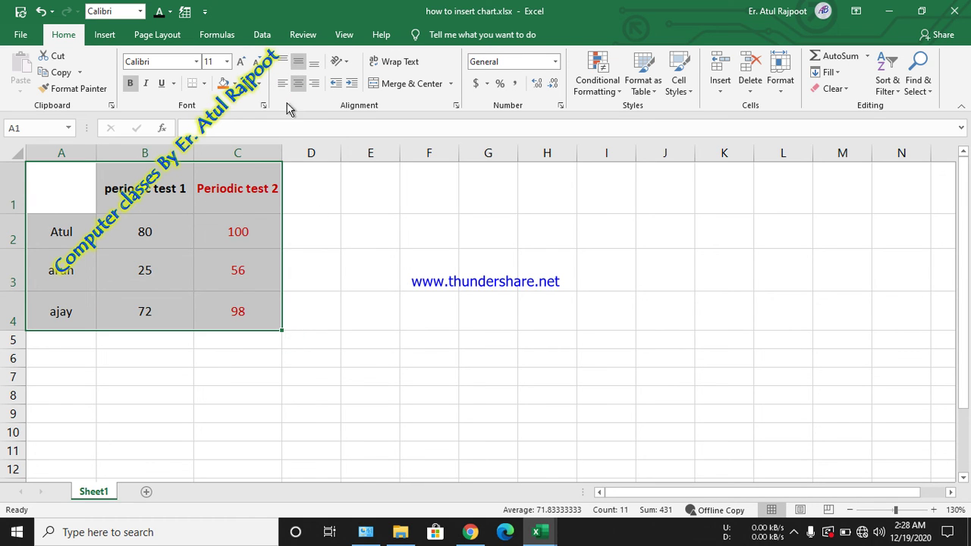
click(314, 82)
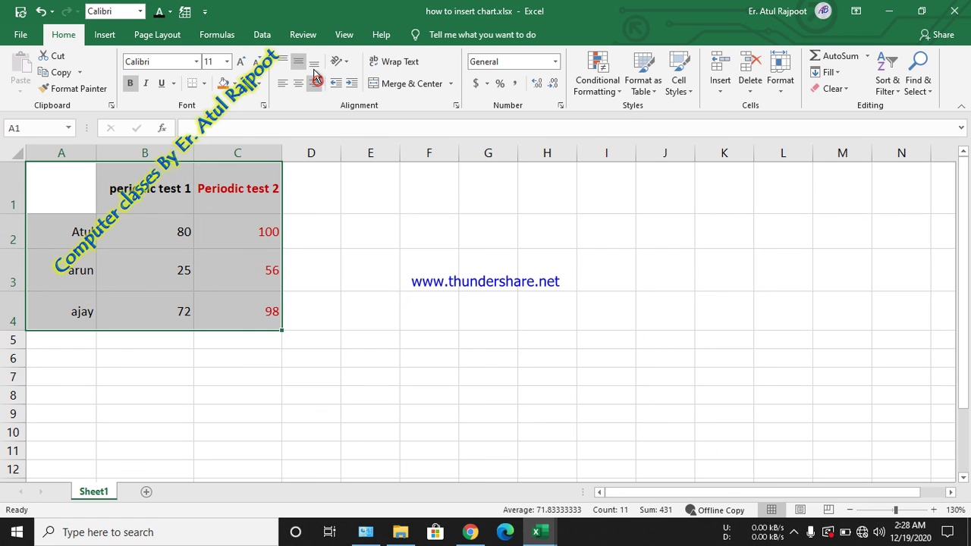
click(314, 62)
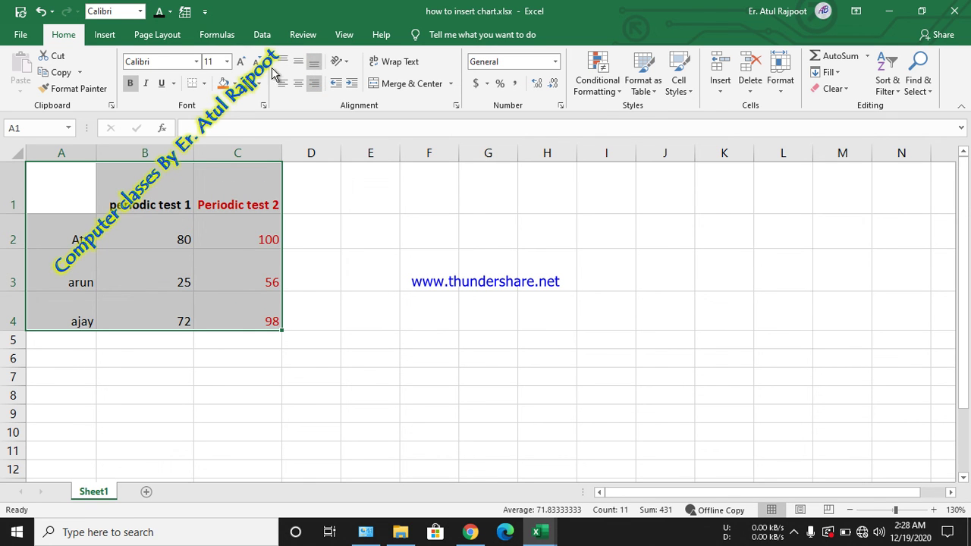
click(281, 62)
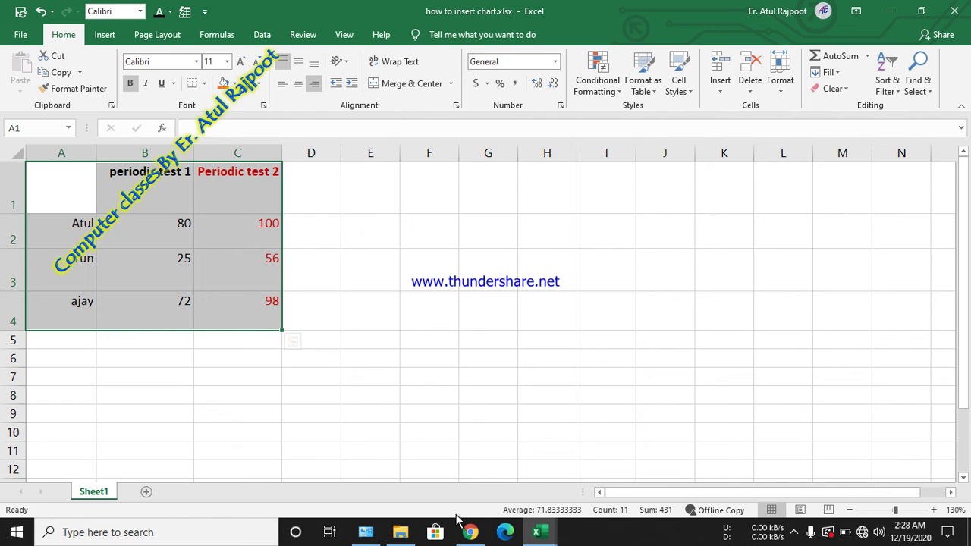
Switch to Google Chrome to view the content alignment section of lesson 6.pdf
mouse_move(471, 534)
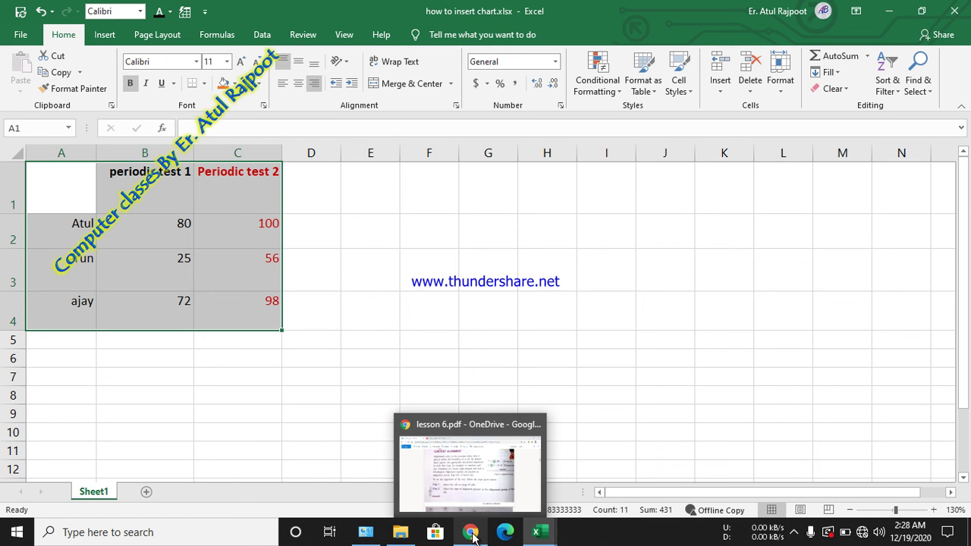
click(472, 534)
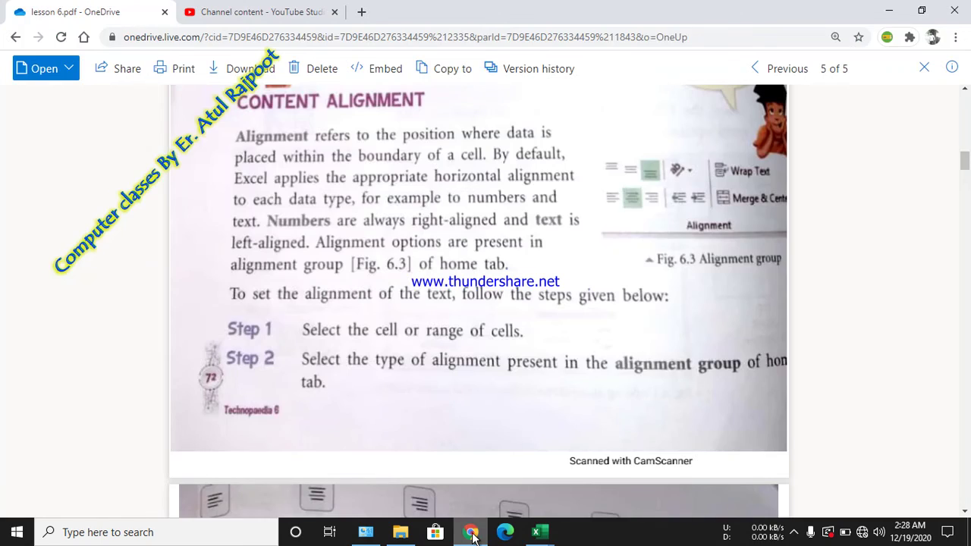